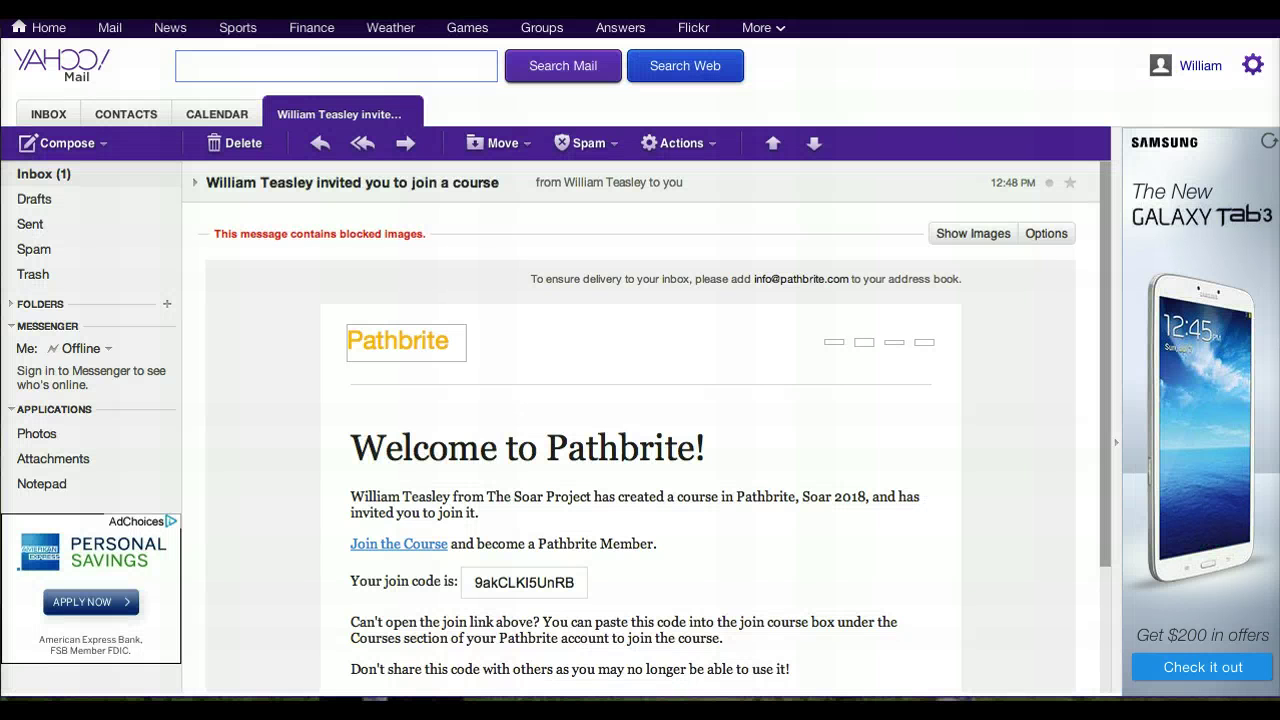
- Return to the Yahoo Mail inbox listing the Pathbrite course invitation
{"action": "left_click", "coordinate": [35, 176]}
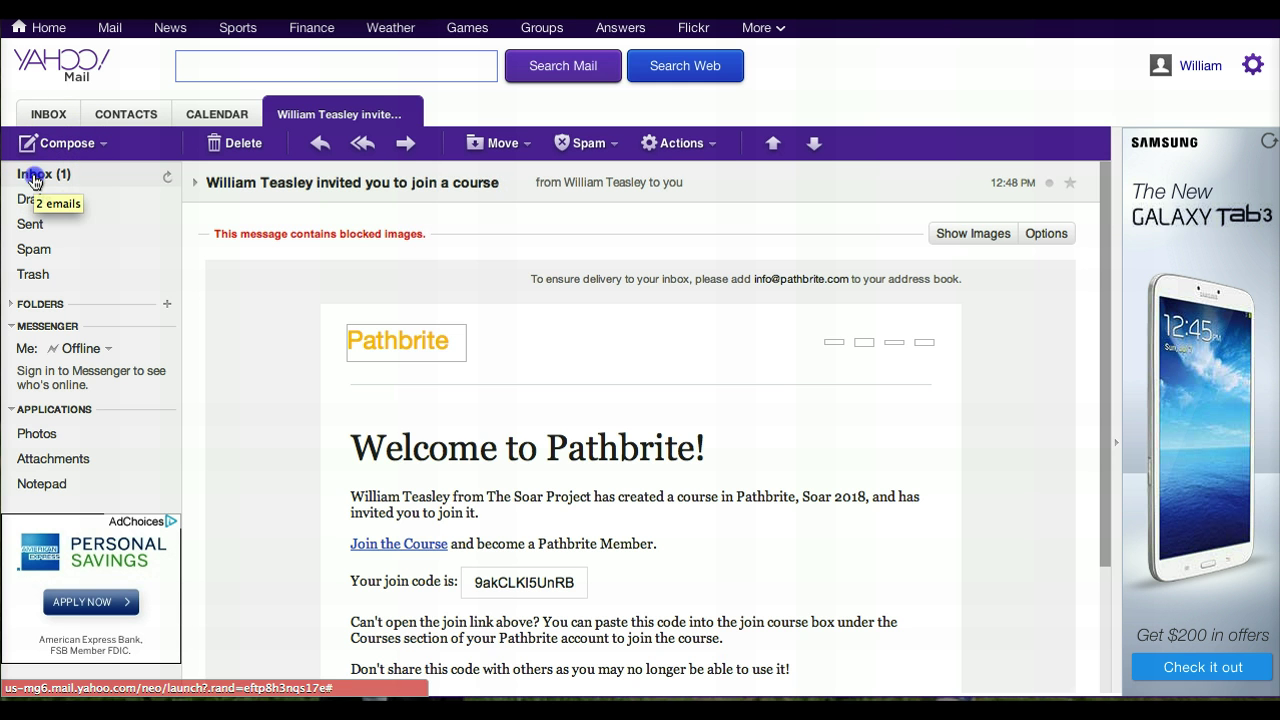
- Search the Yahoo mailbox for 'pathbrite' to list the single matching invitation
{"action": "left_click", "coordinate": [510, 228]}
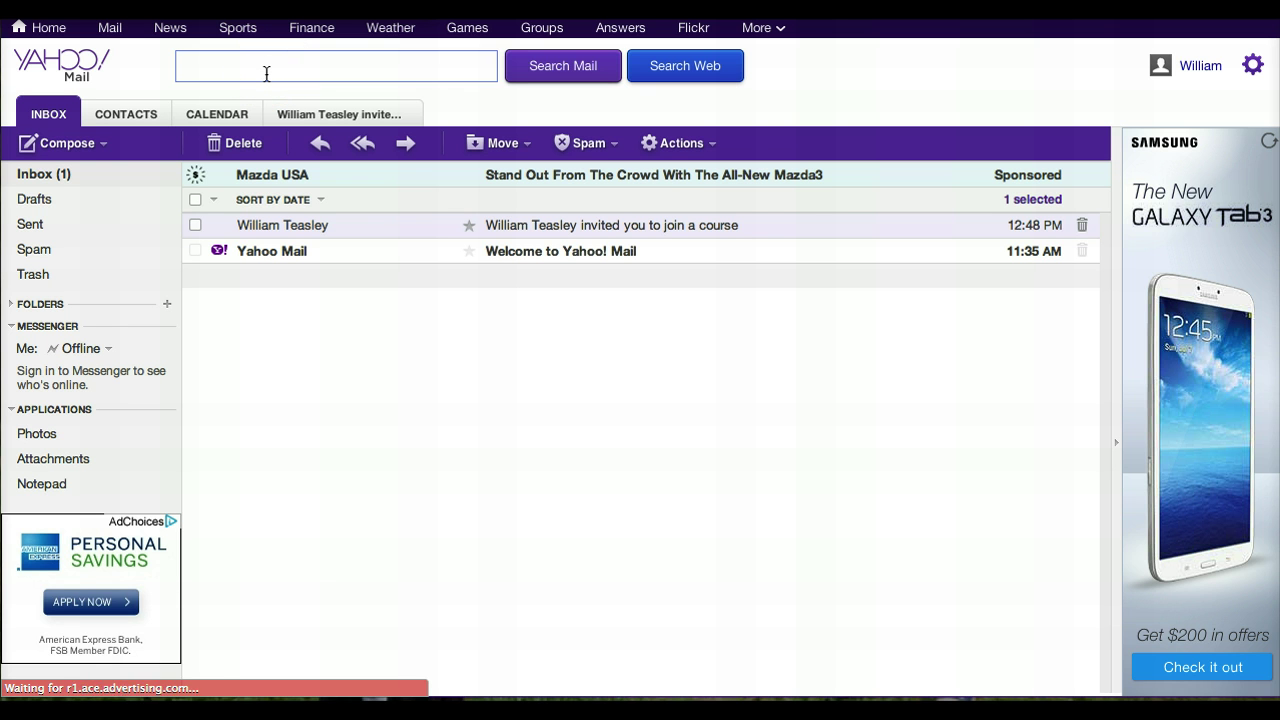
{"action": "left_click", "coordinate": [266, 72]}
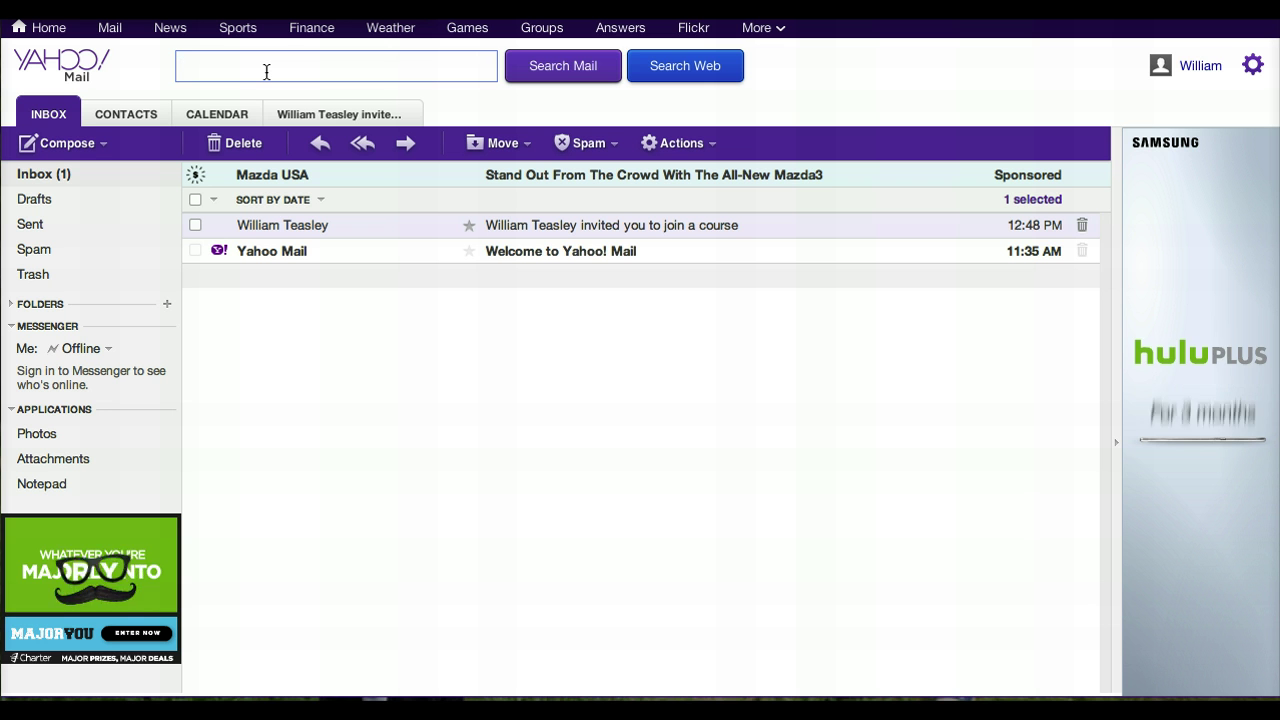
{"action": "type", "text": "pathbrite"}
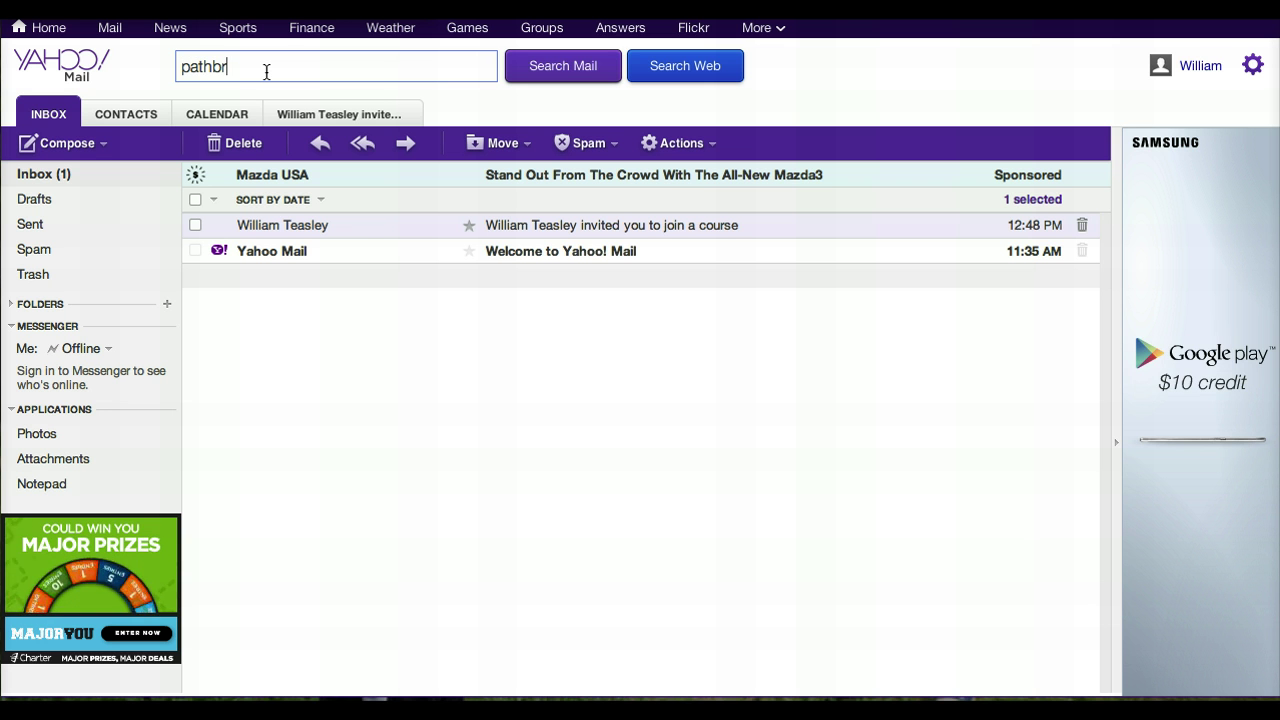
{"action": "left_click", "coordinate": [565, 73]}
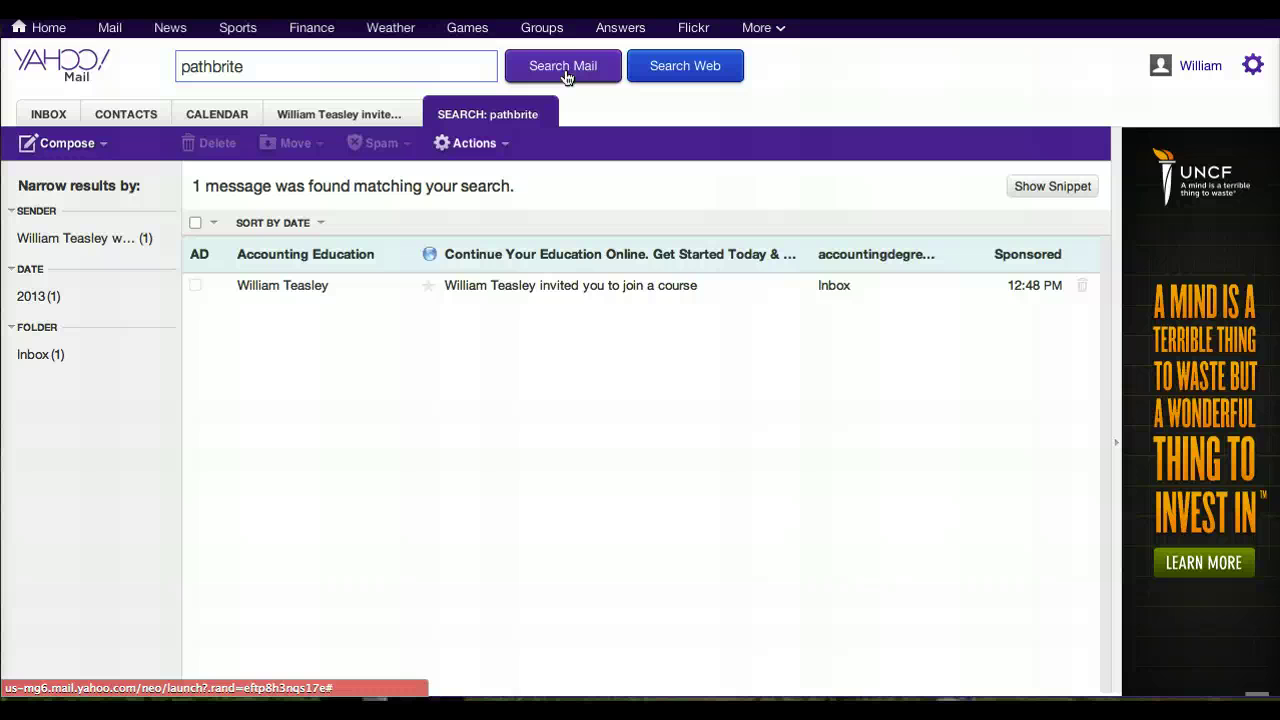
- Open the Pathbrite invitation from the results and select its course join code
{"action": "left_click", "coordinate": [528, 289]}
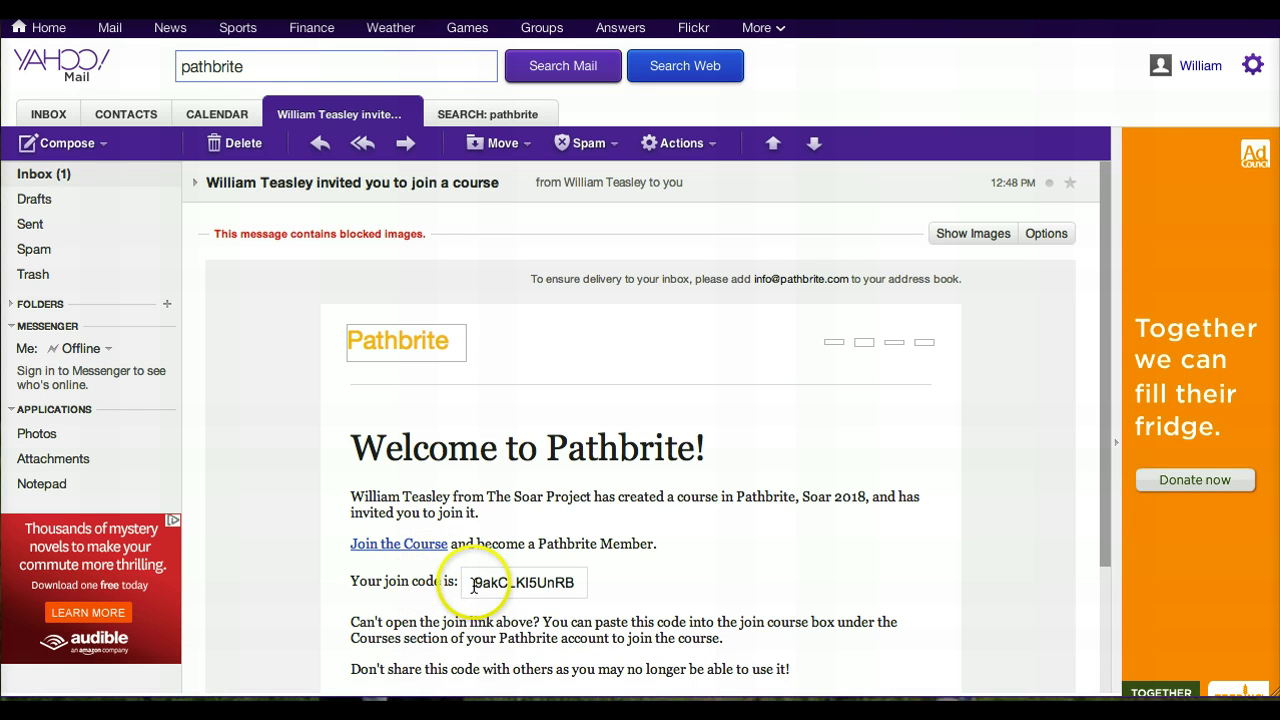
{"action": "left_click_drag", "start_coordinate": [475, 586], "coordinate": [574, 580]}
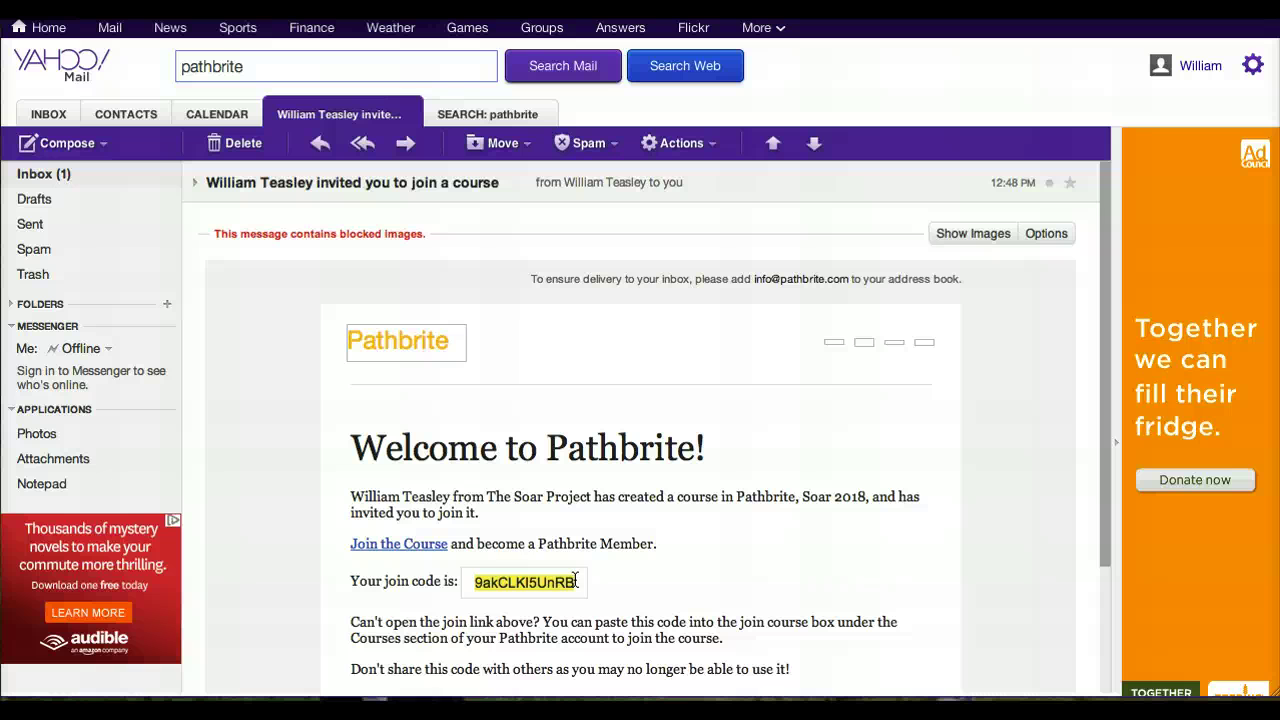
- Follow the invitation's Join the Course link and enter a username in the sign-up form
{"action": "left_click", "coordinate": [399, 545]}
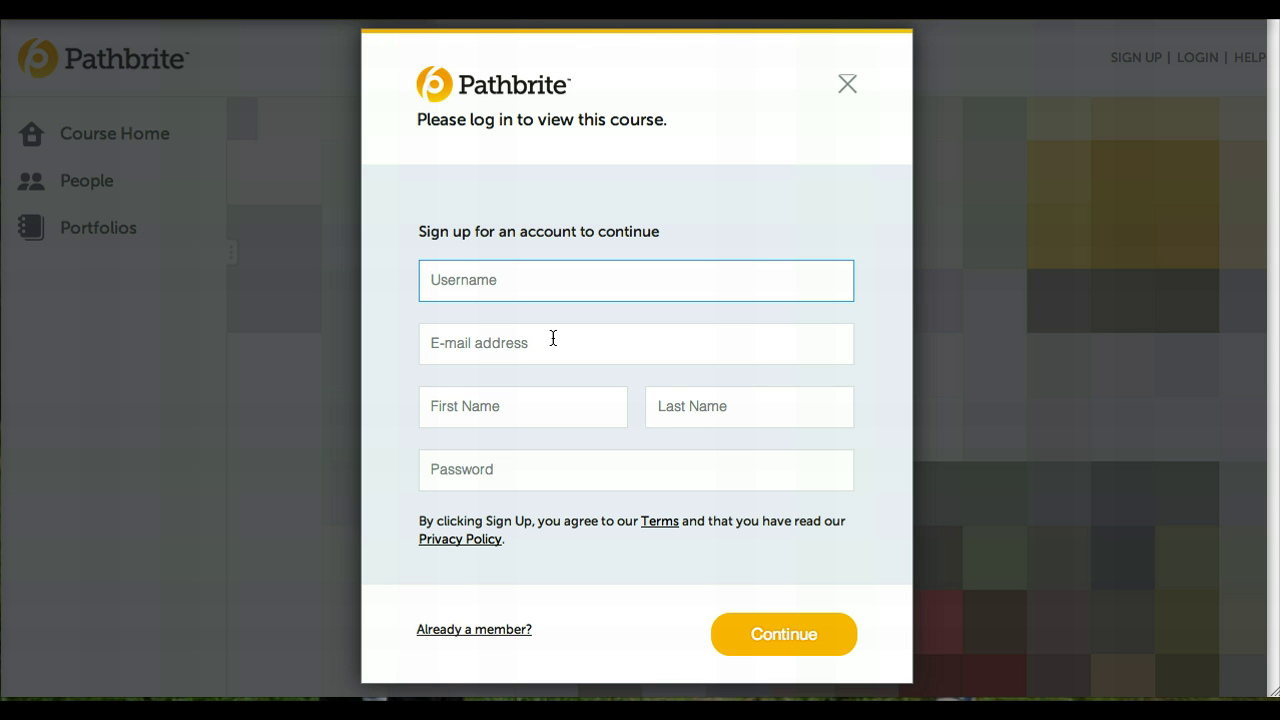
{"action": "type", "text": "SuperSoar2018"}
- Enter the account's e-mail address in the sign-up form
{"action": "left_click", "coordinate": [553, 338]}
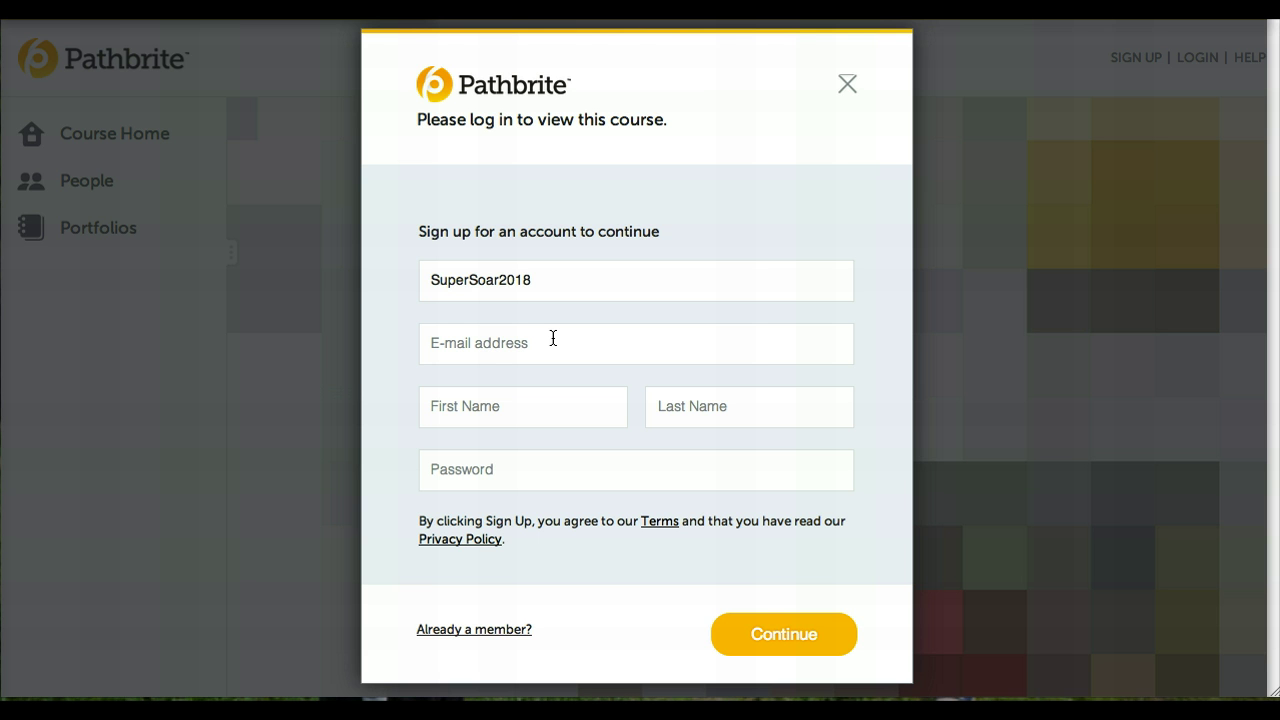
{"action": "left_click", "coordinate": [492, 345]}
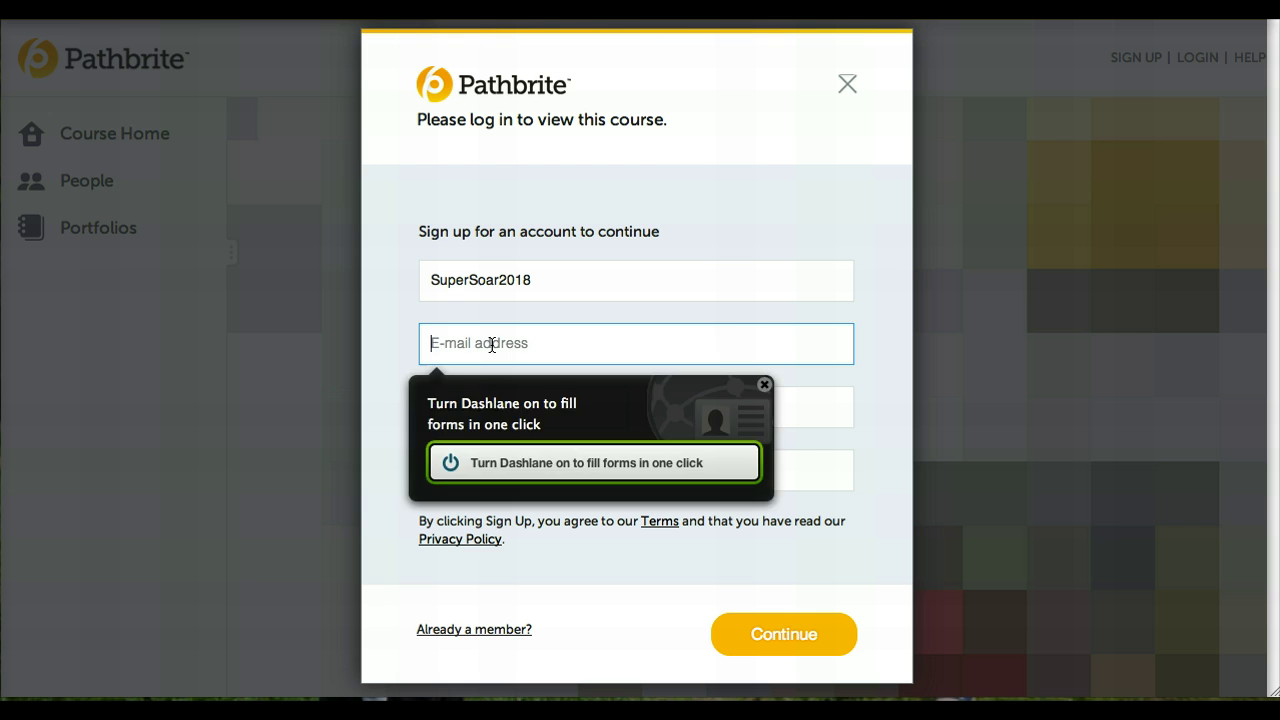
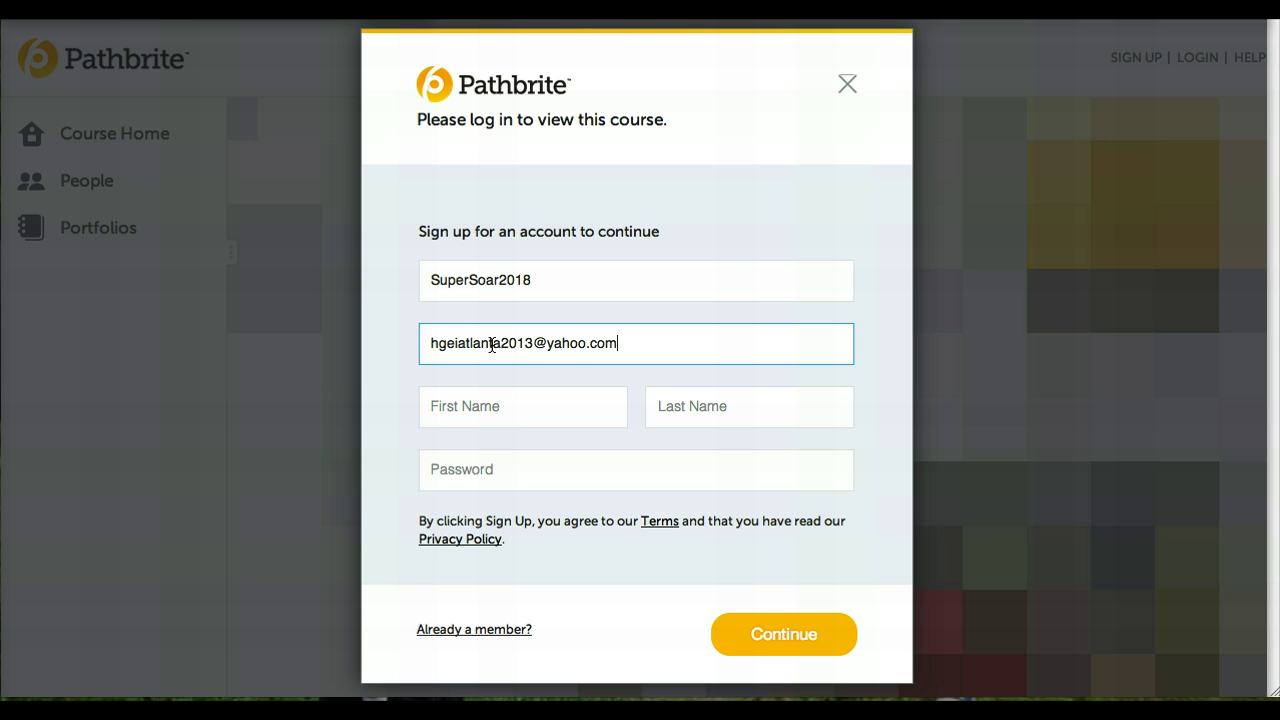
- Enter a first name and a last name in the sign-up form
{"action": "key", "text": "Tab"}
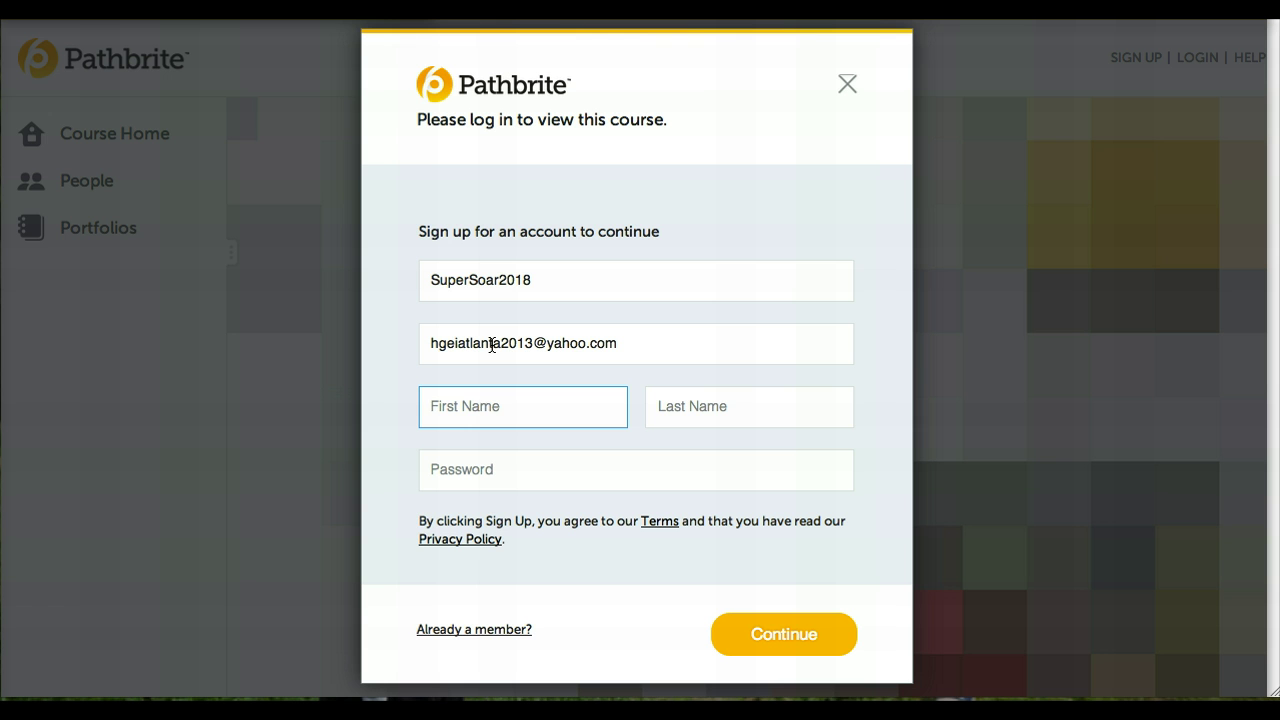
{"action": "type", "text": "HGEISoar"}
{"action": "key", "text": "Tab"}
{"action": "type", "text": "@"}
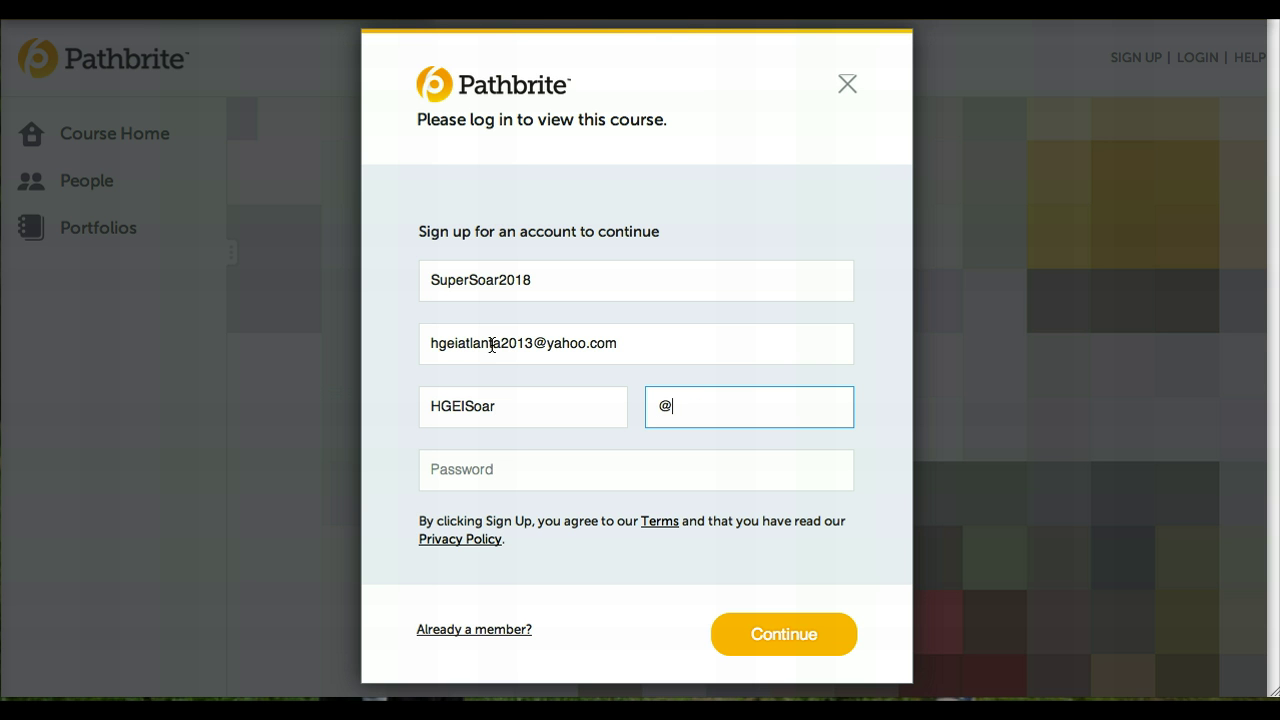
{"action": "key", "text": "BackSpace"}
{"action": "type", "text": "2018"}
- Replace the rejected '2018' last name with a letters-only last name
{"action": "left_click", "coordinate": [459, 472]}
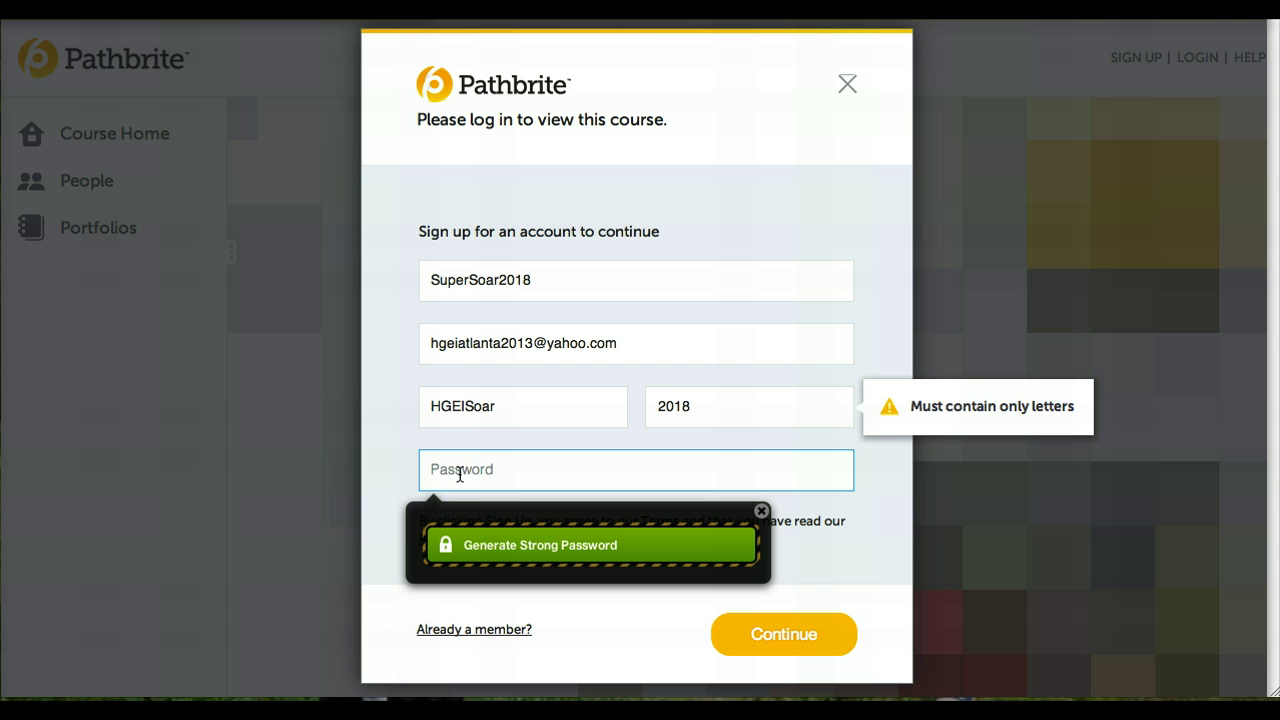
{"action": "left_click", "coordinate": [659, 406]}
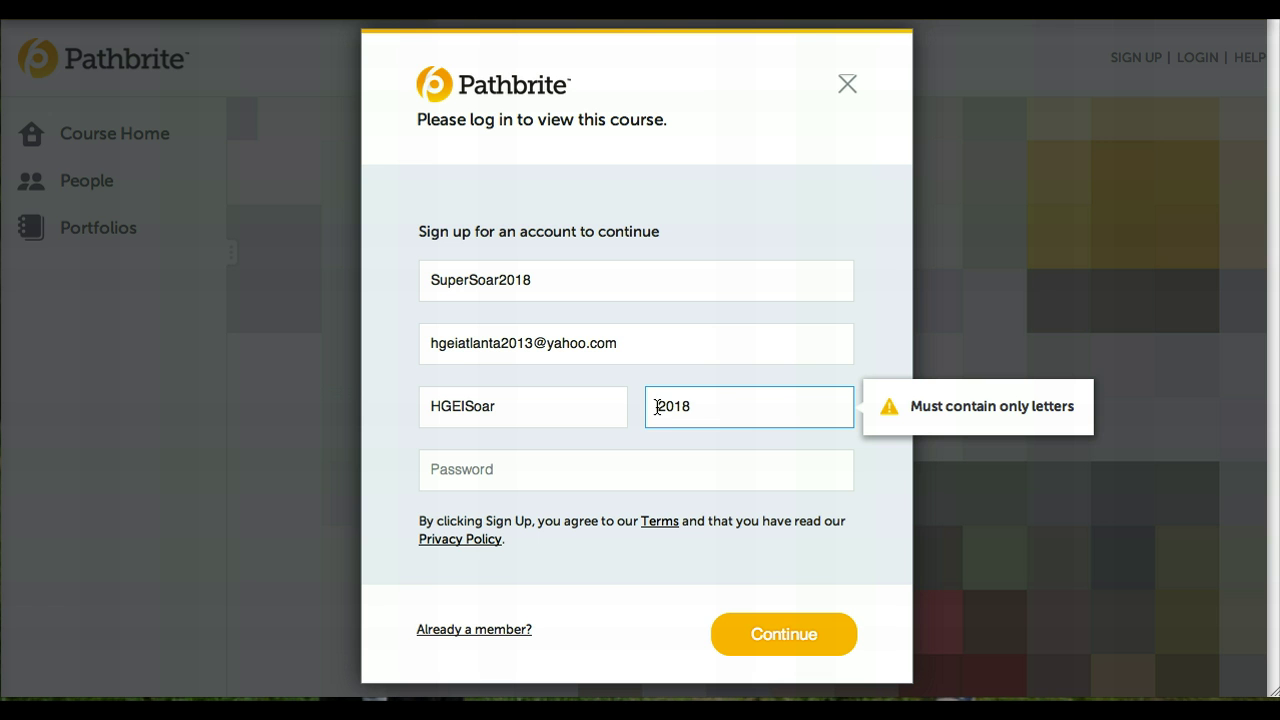
{"action": "left_click_drag", "start_coordinate": [740, 408], "coordinate": [659, 404]}
{"action": "type", "text": "Atlanta"}
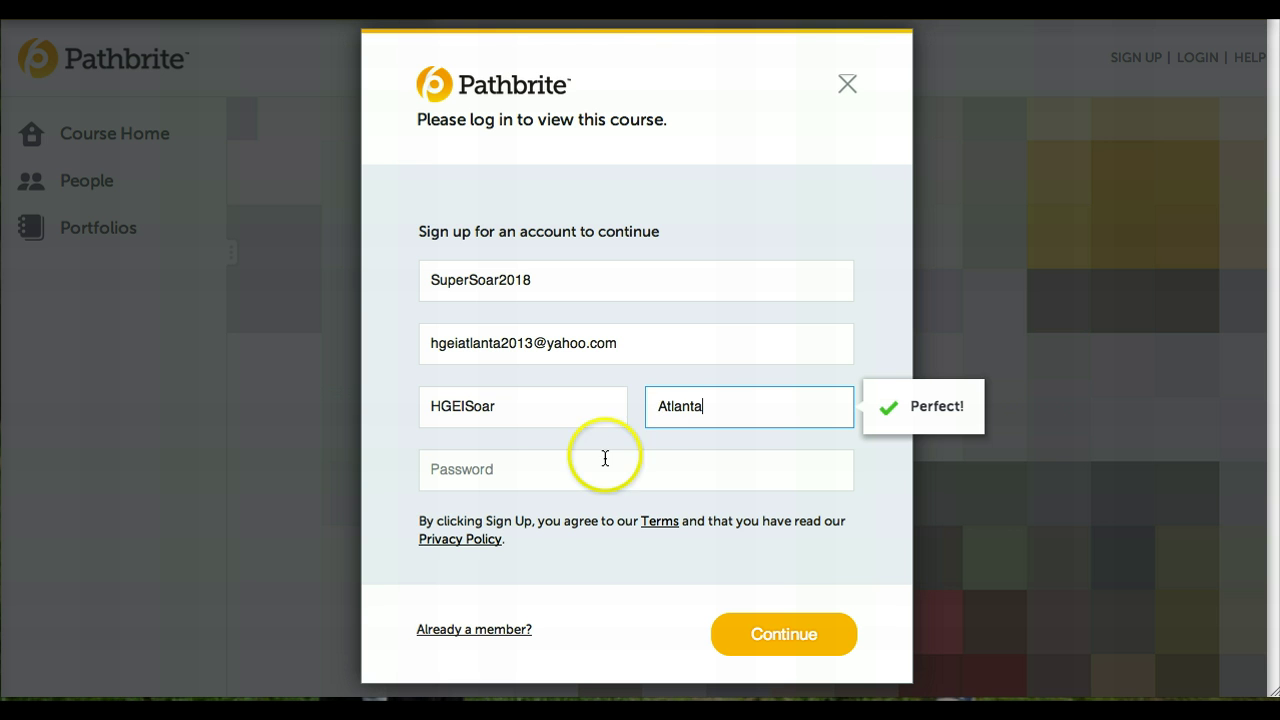
- Enter a strong account password and dismiss the password suggestion popup
{"action": "left_click", "coordinate": [529, 476]}
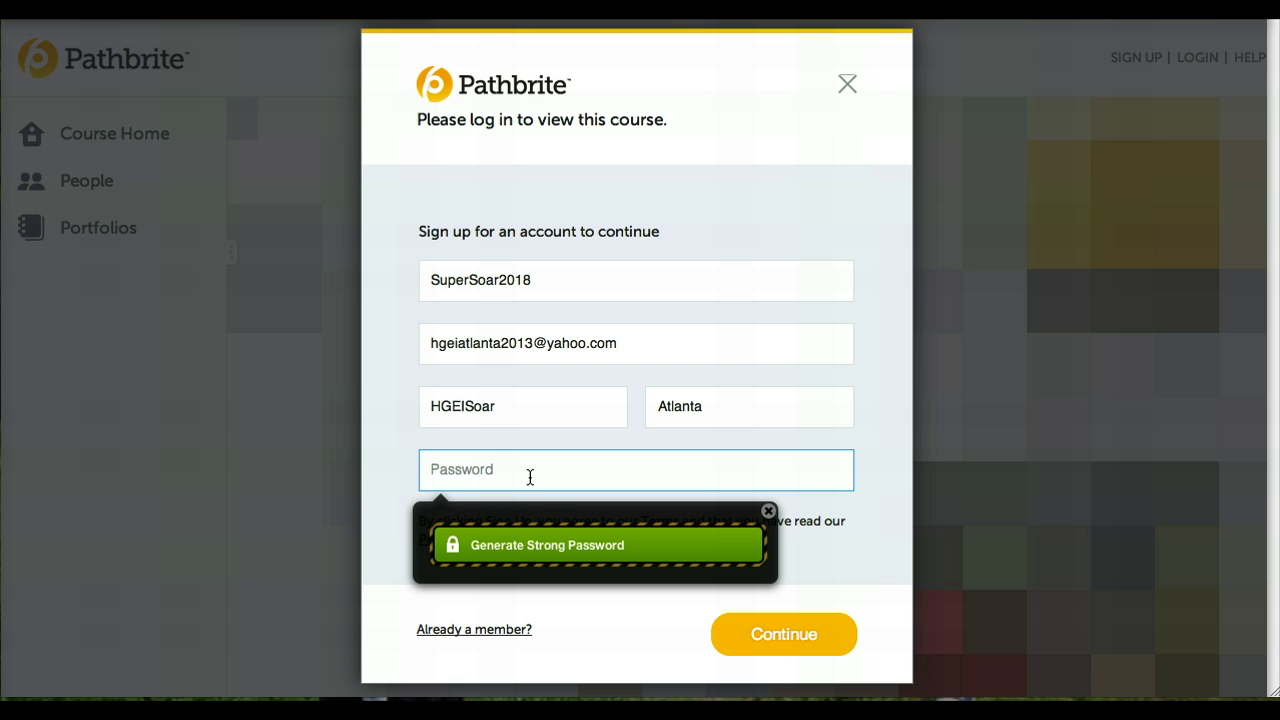
{"action": "type", "text": "•••••"}
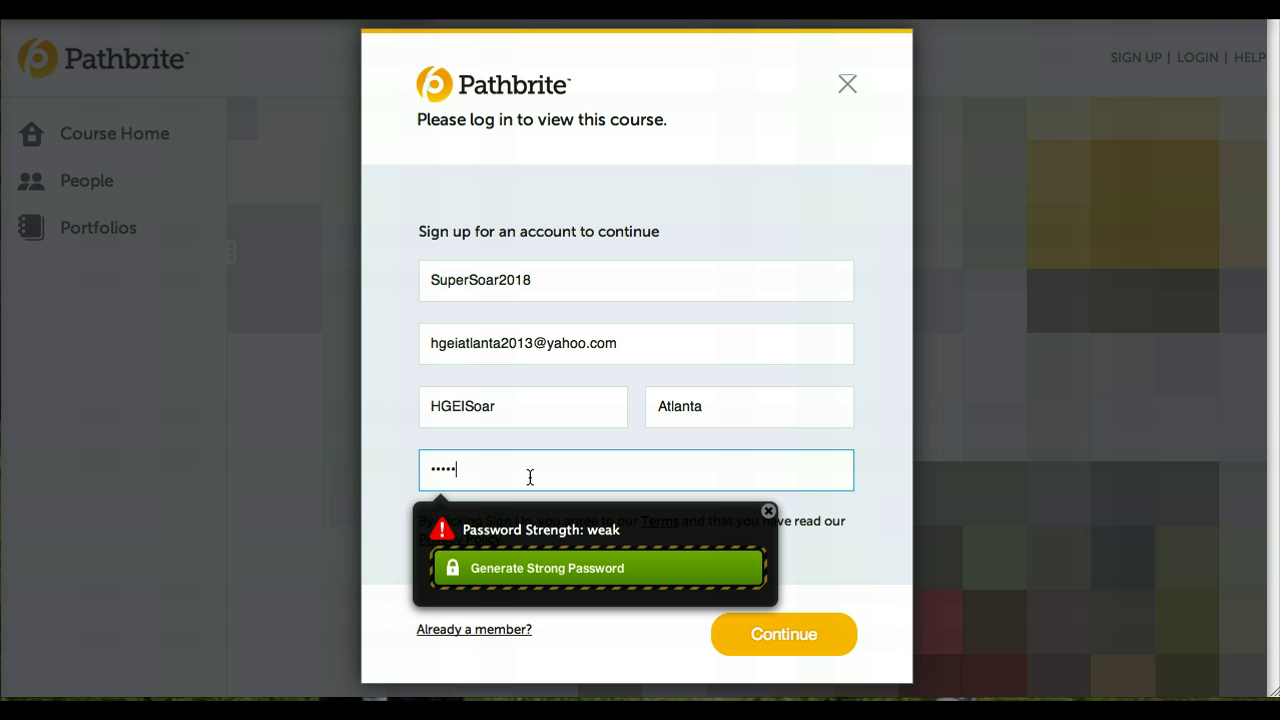
{"action": "type", "text": "••••"}
{"action": "left_click", "coordinate": [768, 514]}
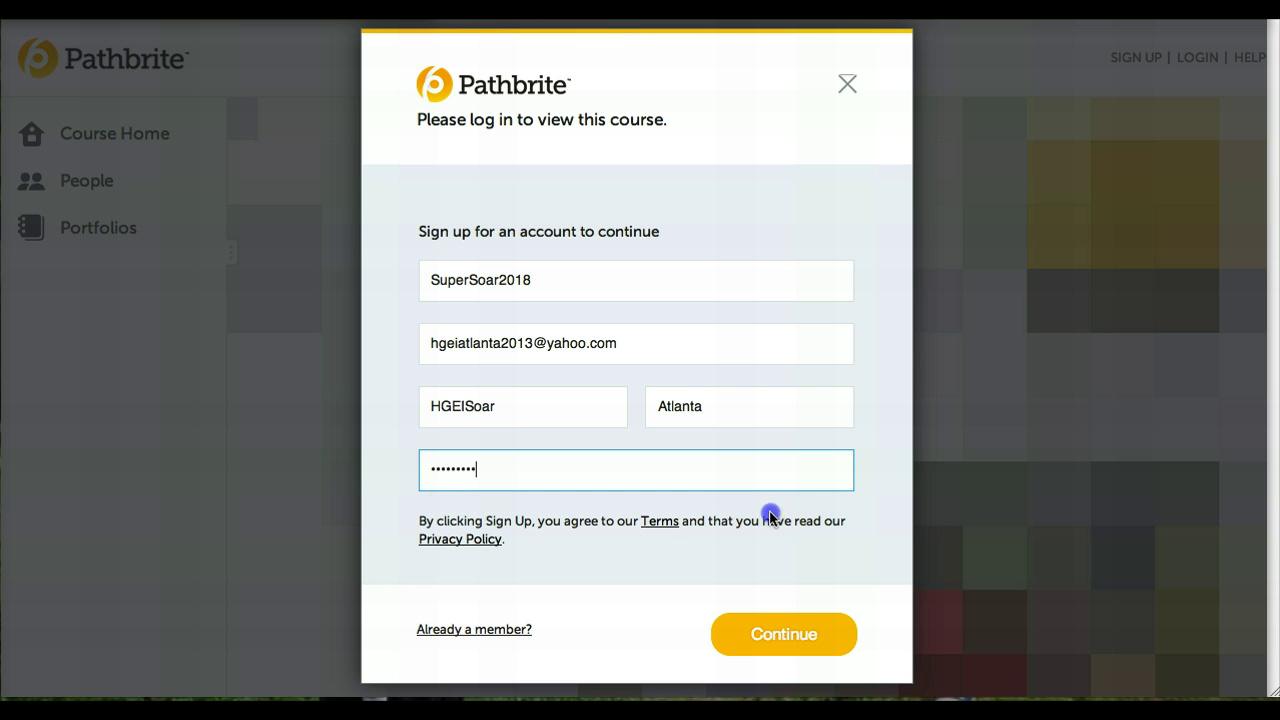
- Submit the sign-up form and join the Soar 2018 course
{"action": "left_click", "coordinate": [770, 643]}
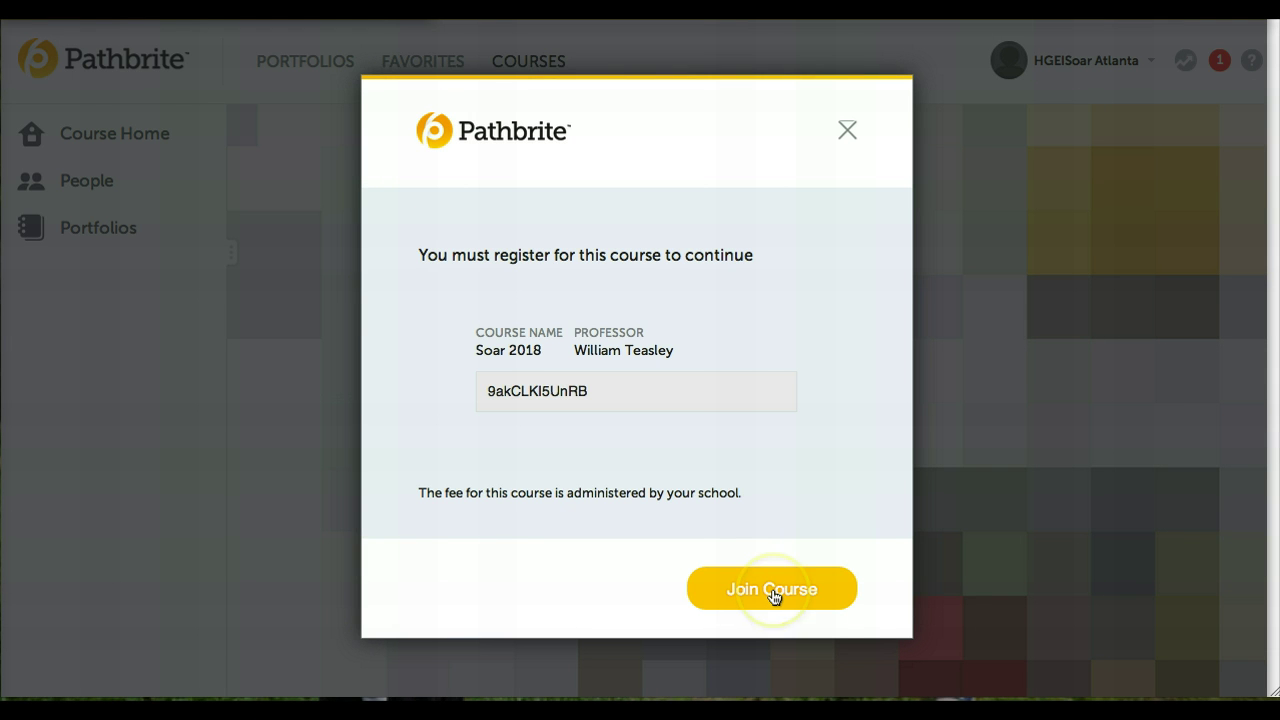
{"action": "left_click", "coordinate": [772, 594]}
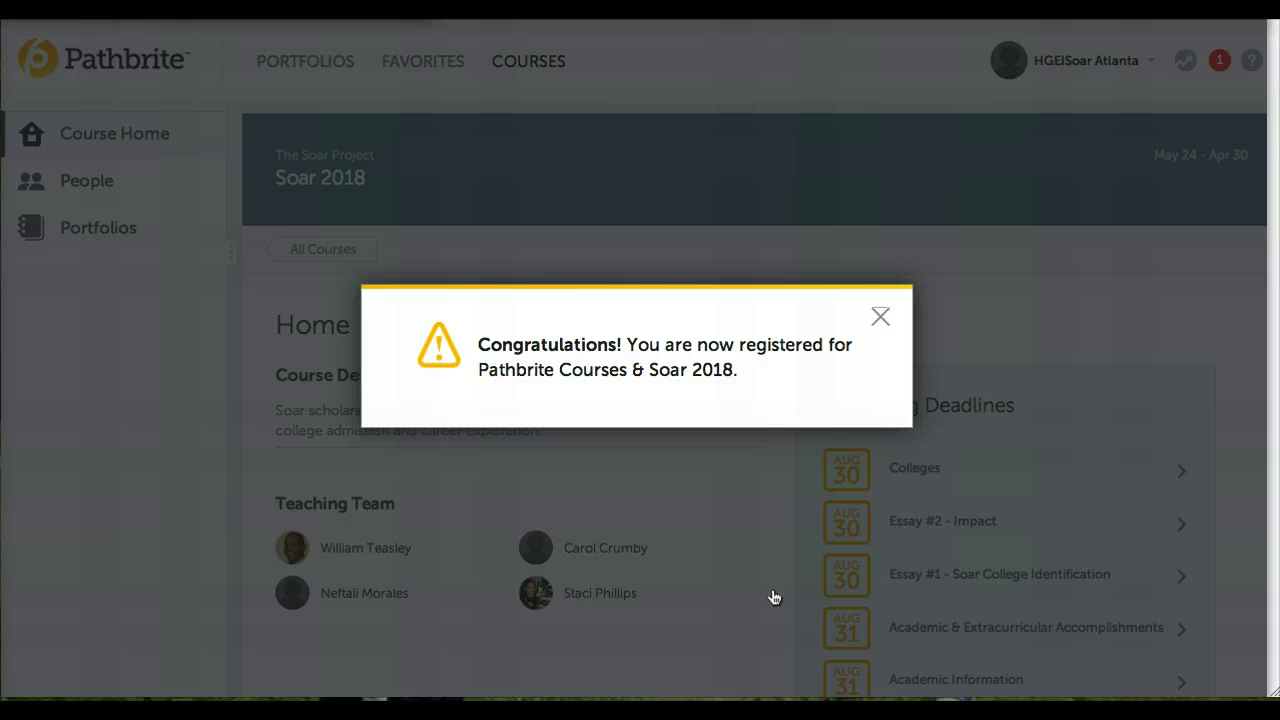
- Dismiss the congratulations message and review the Soar 2018 course home page
{"action": "left_click", "coordinate": [881, 315]}
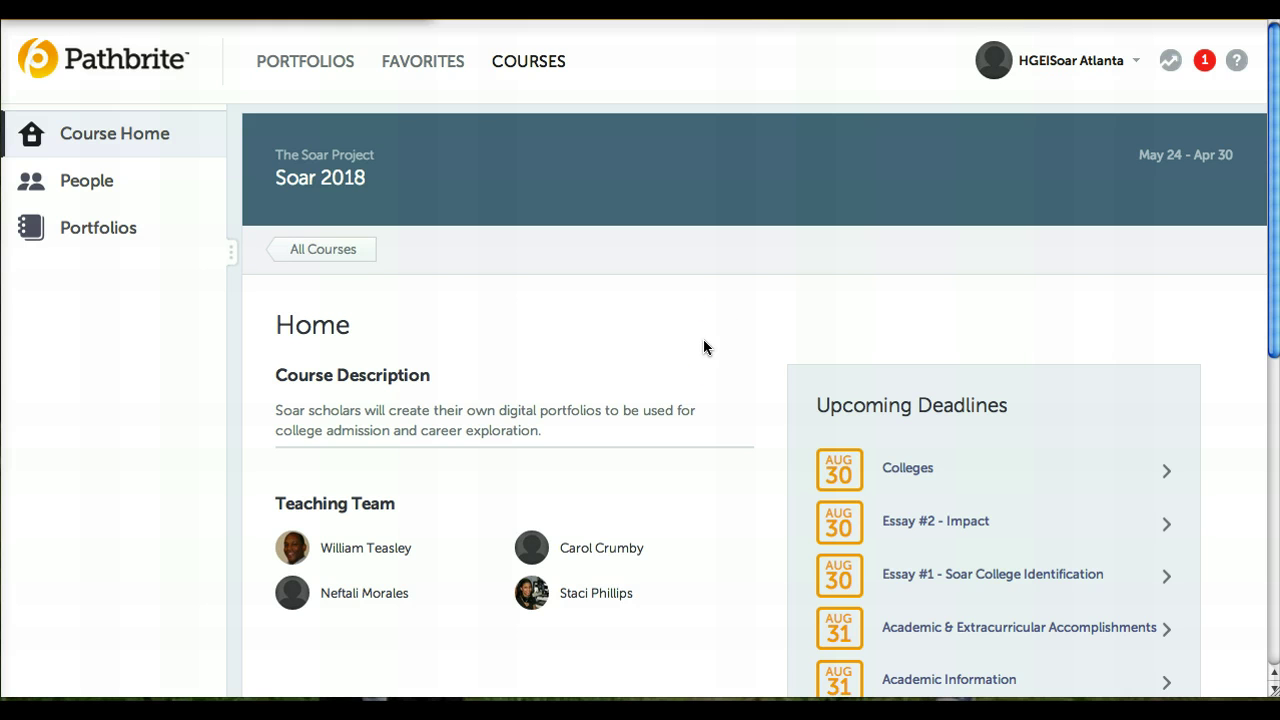
{"action": "scroll", "coordinate": [1268, 340], "scroll_direction": "down", "scroll_amount": 3}
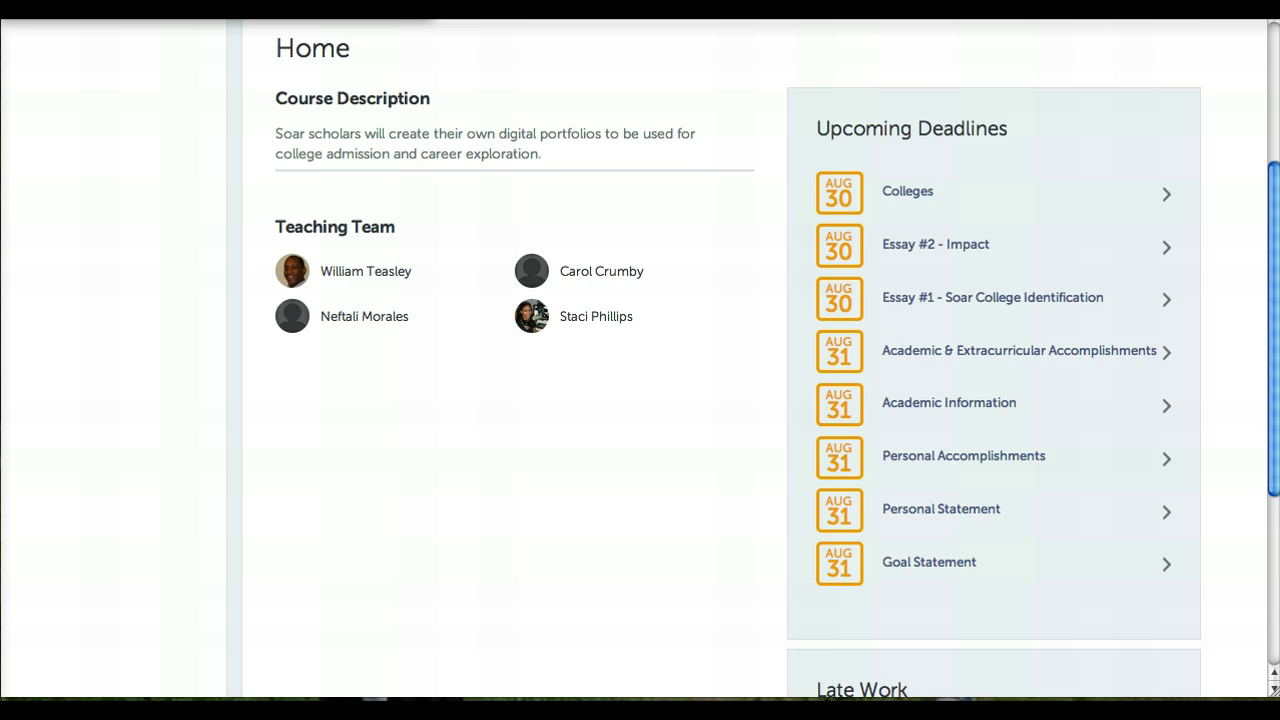
{"action": "left_click_drag", "start_coordinate": [1276, 377], "coordinate": [1276, 234]}
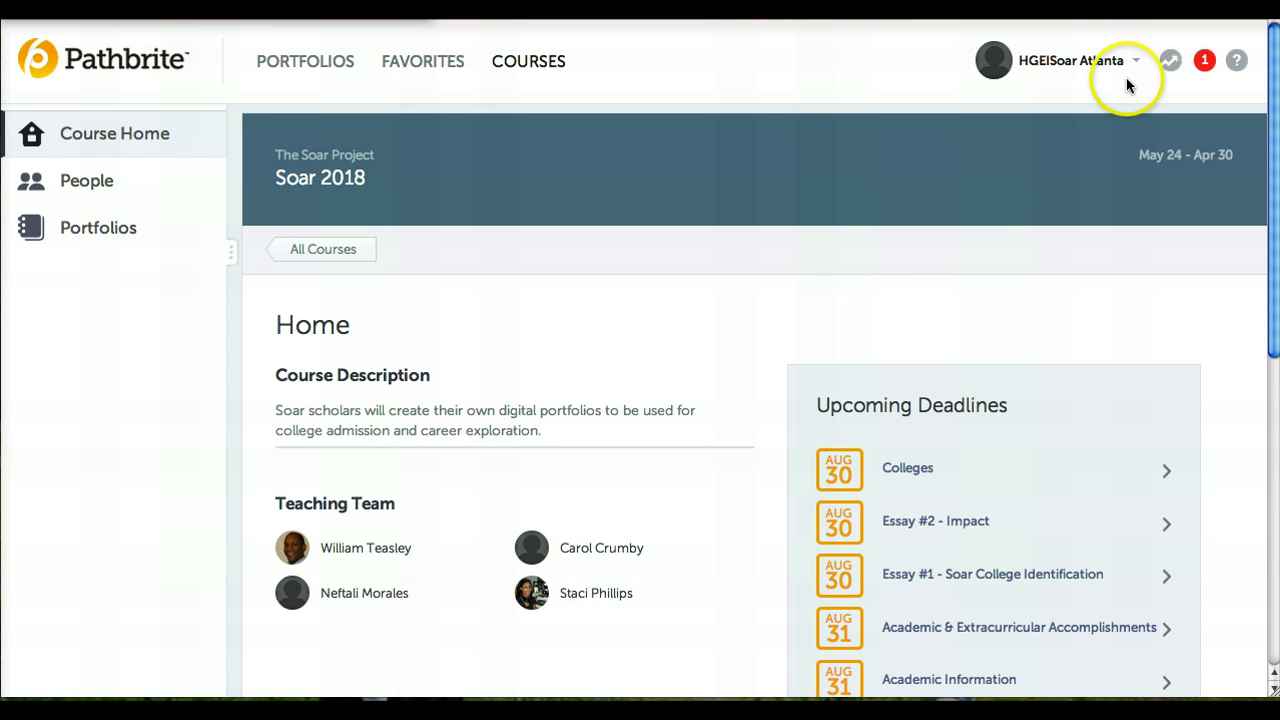
- Go to the account's profile page through the account menu
{"action": "left_click", "coordinate": [1043, 70]}
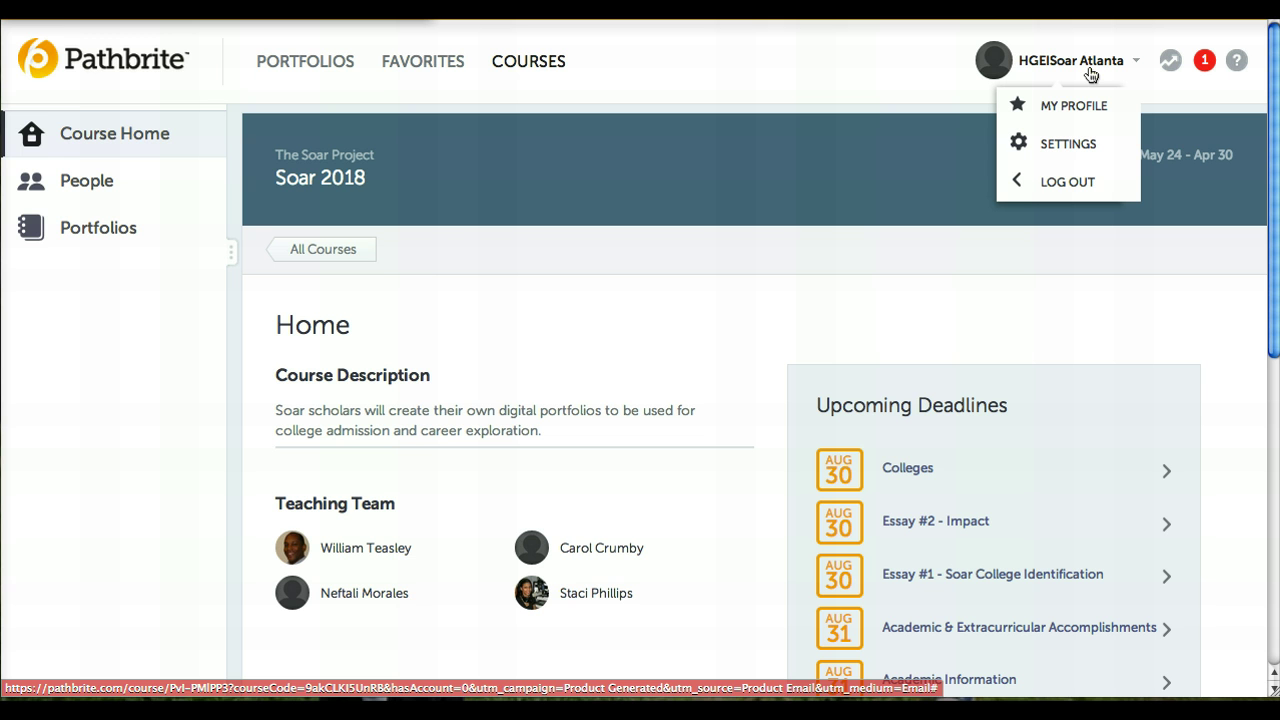
{"action": "left_click", "coordinate": [1087, 80]}
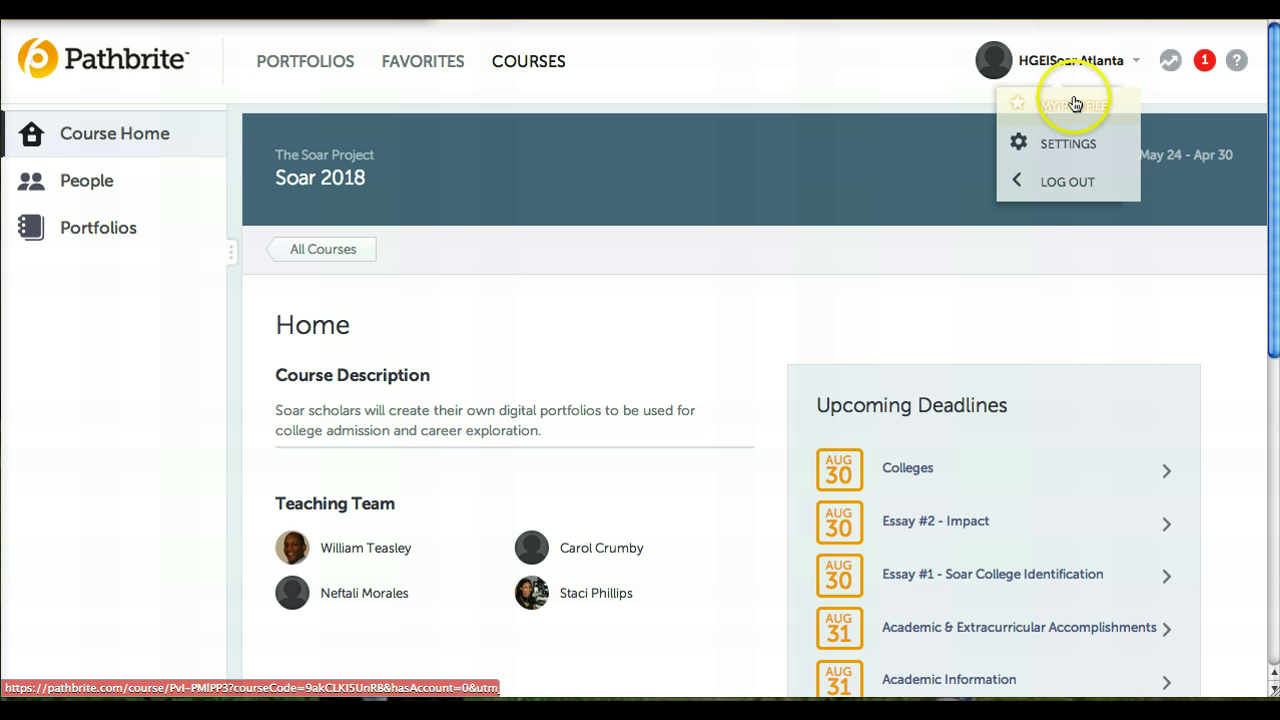
{"action": "left_click", "coordinate": [1105, 64]}
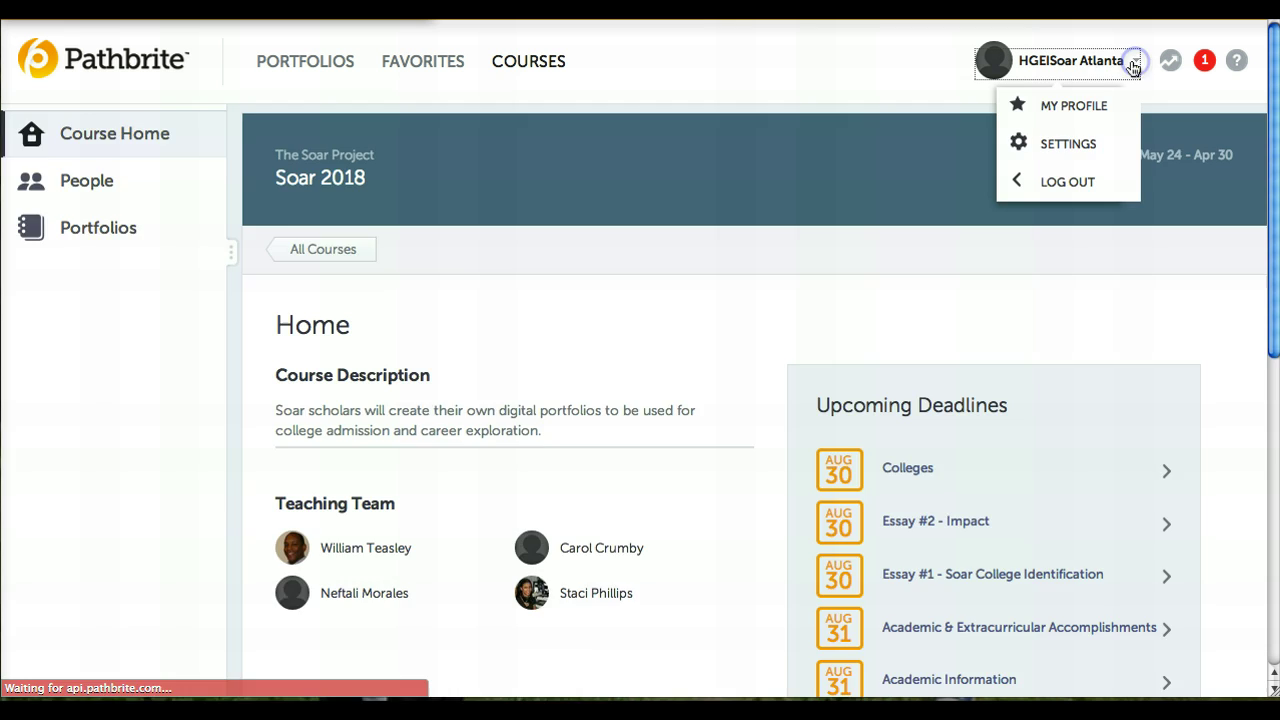
{"action": "left_click", "coordinate": [1073, 105]}
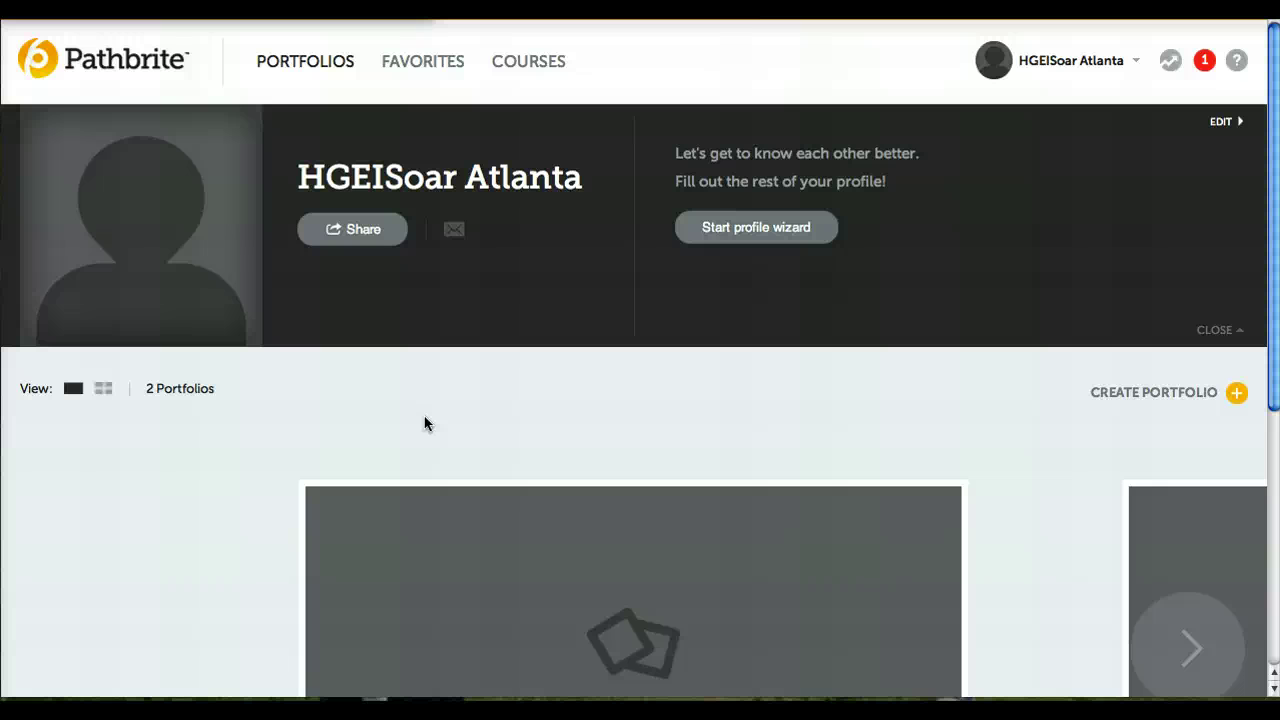
- Start the profile wizard and enter the title 'Senior, The Best HS'
{"action": "left_click", "coordinate": [755, 232]}
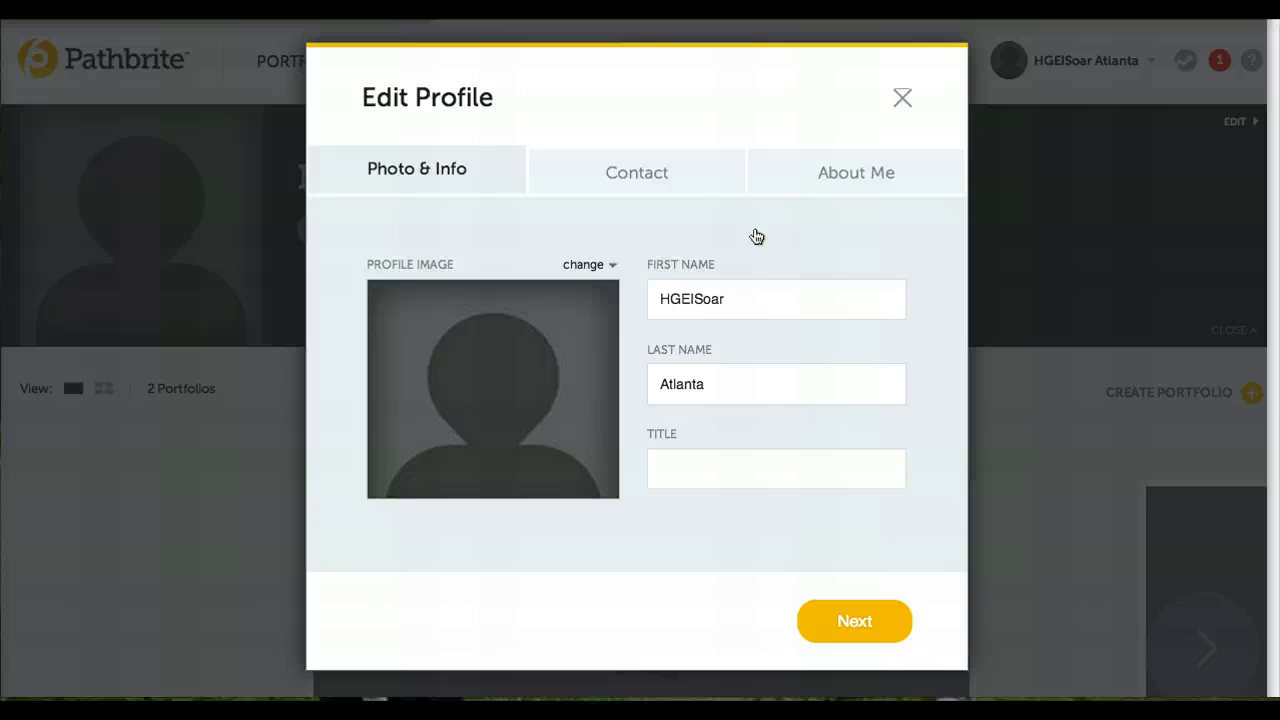
{"action": "left_click", "coordinate": [685, 472]}
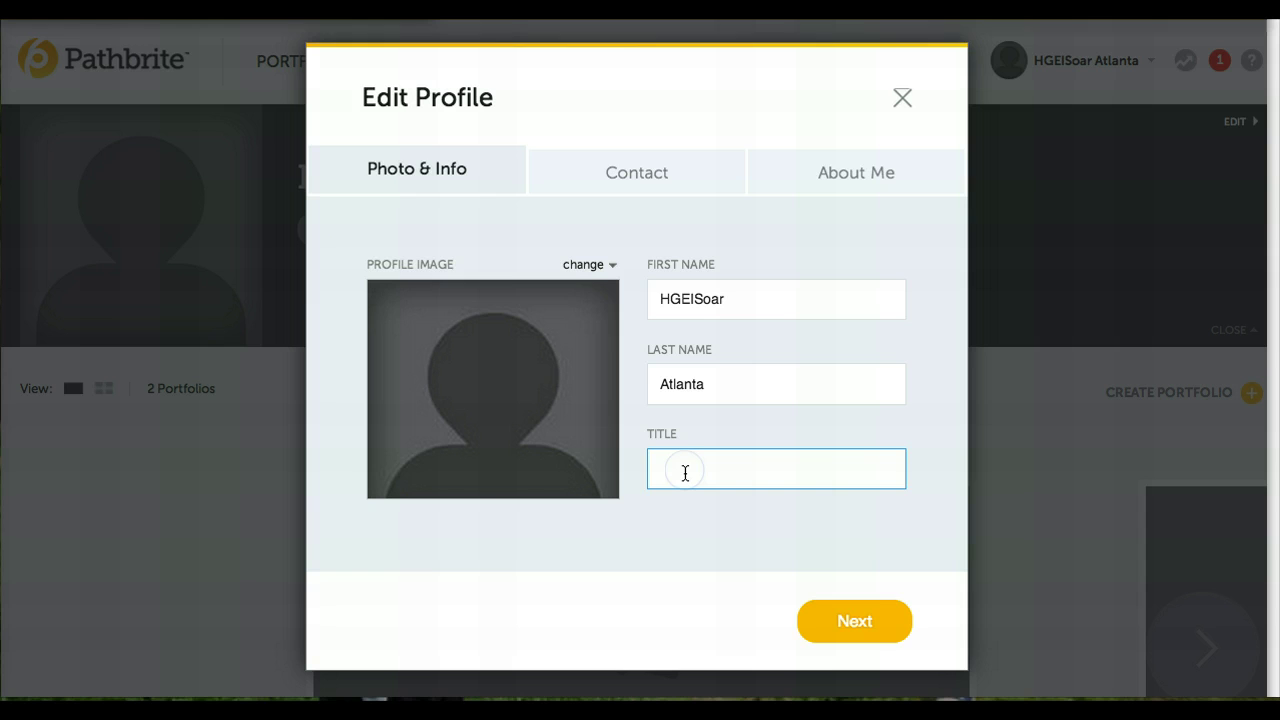
{"action": "type", "text": "Senio"}
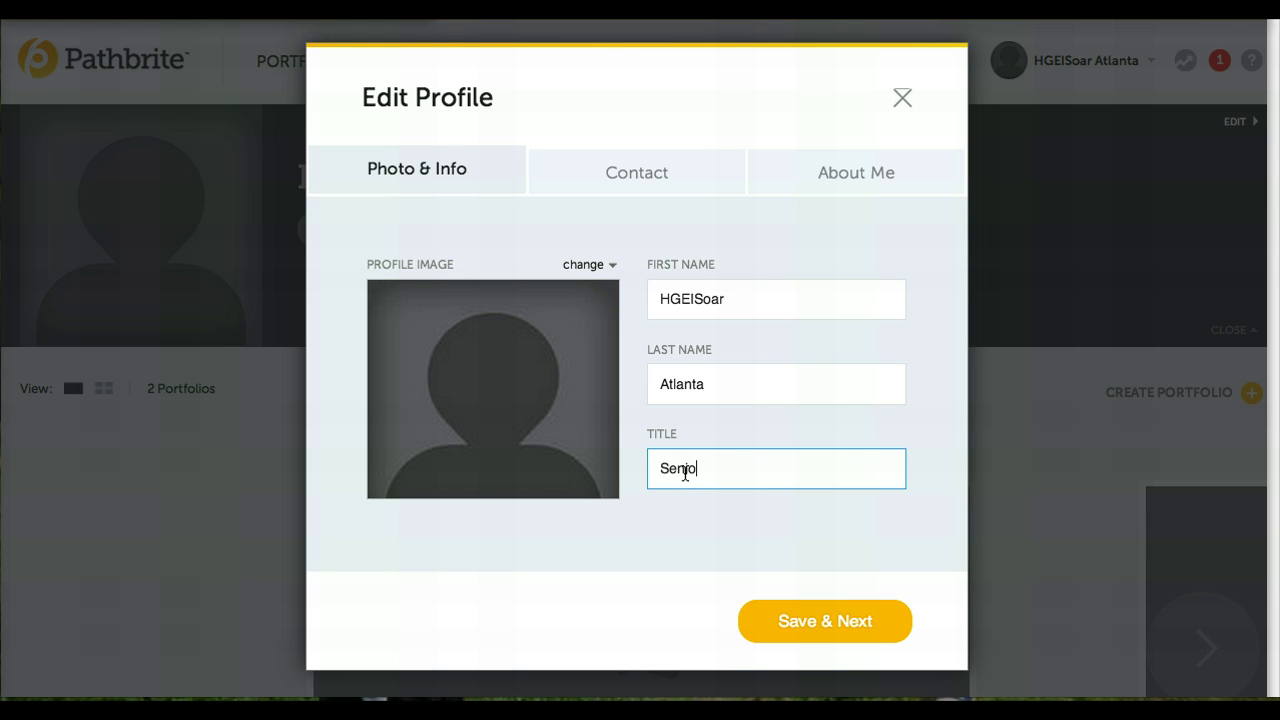
{"action": "type", "text": "r, The Best HS"}
- Open the file picker from the profile image's change option to upload a new image
{"action": "left_click", "coordinate": [611, 272]}
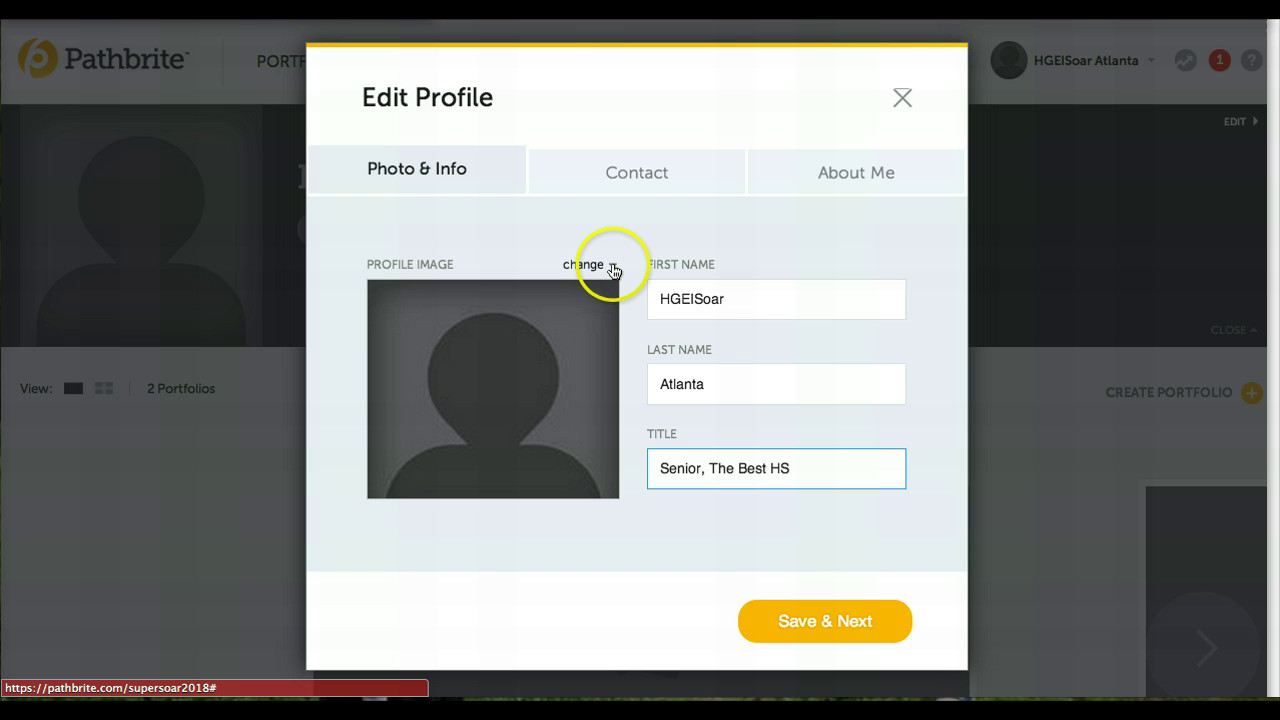
{"action": "left_click", "coordinate": [612, 270]}
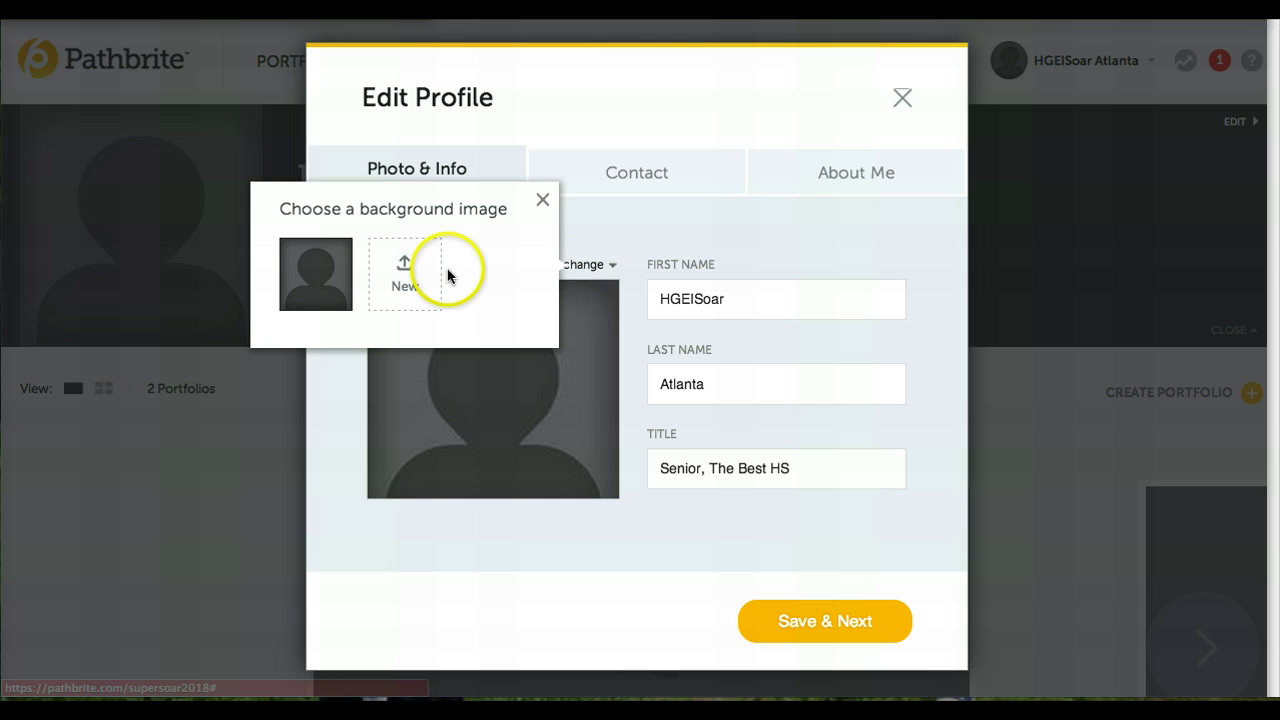
{"action": "left_click", "coordinate": [405, 279]}
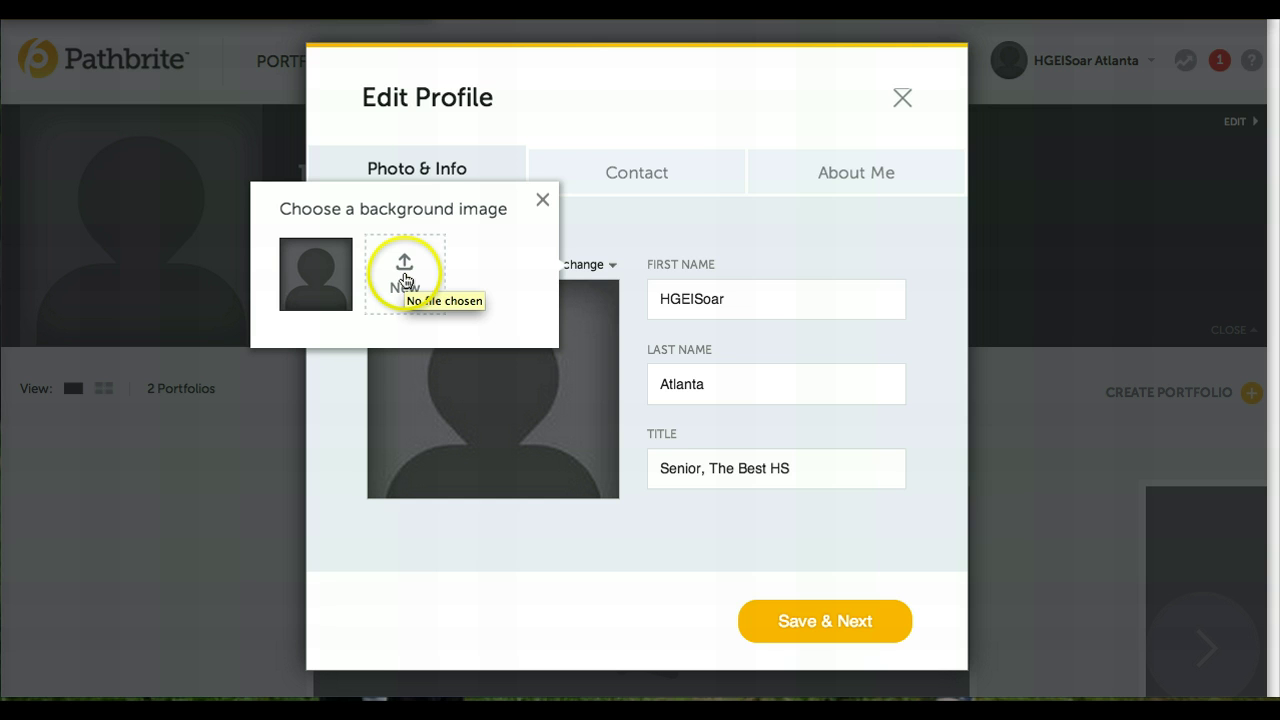
{"action": "left_click", "coordinate": [405, 279]}
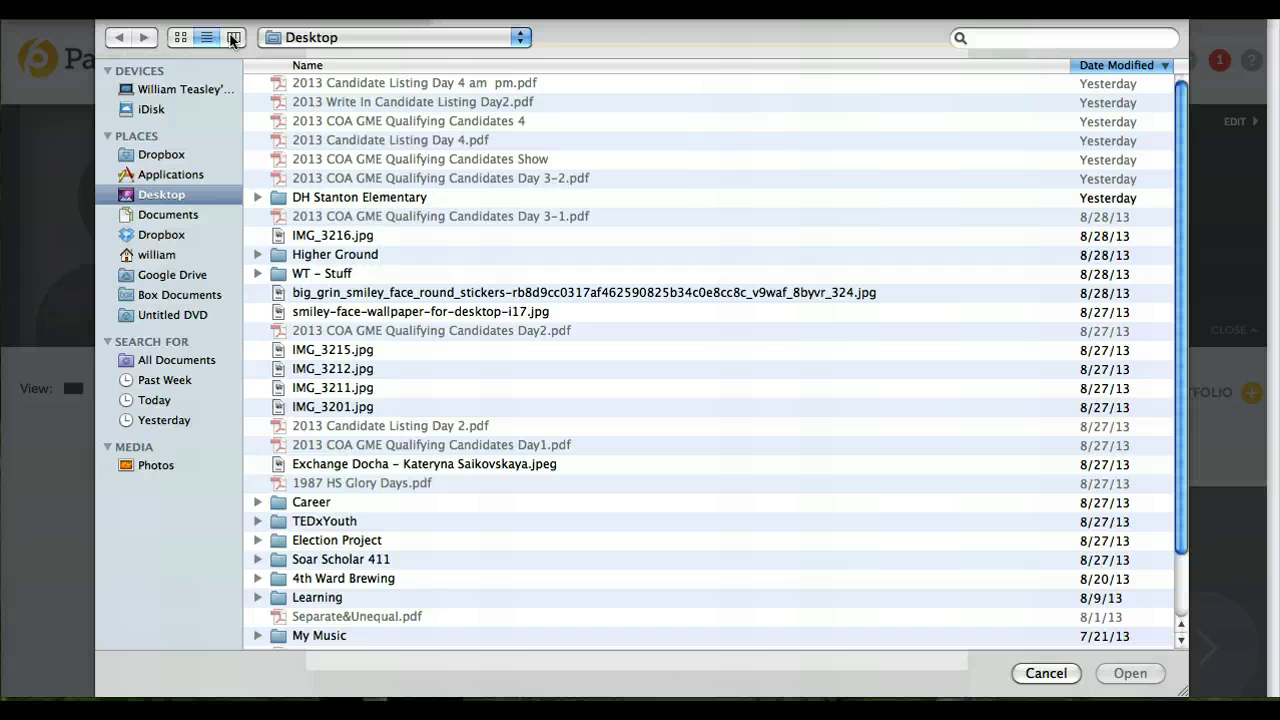
- Pick the big_grin smiley JPG from the Desktop in column view and upload it
{"action": "left_click", "coordinate": [233, 38]}
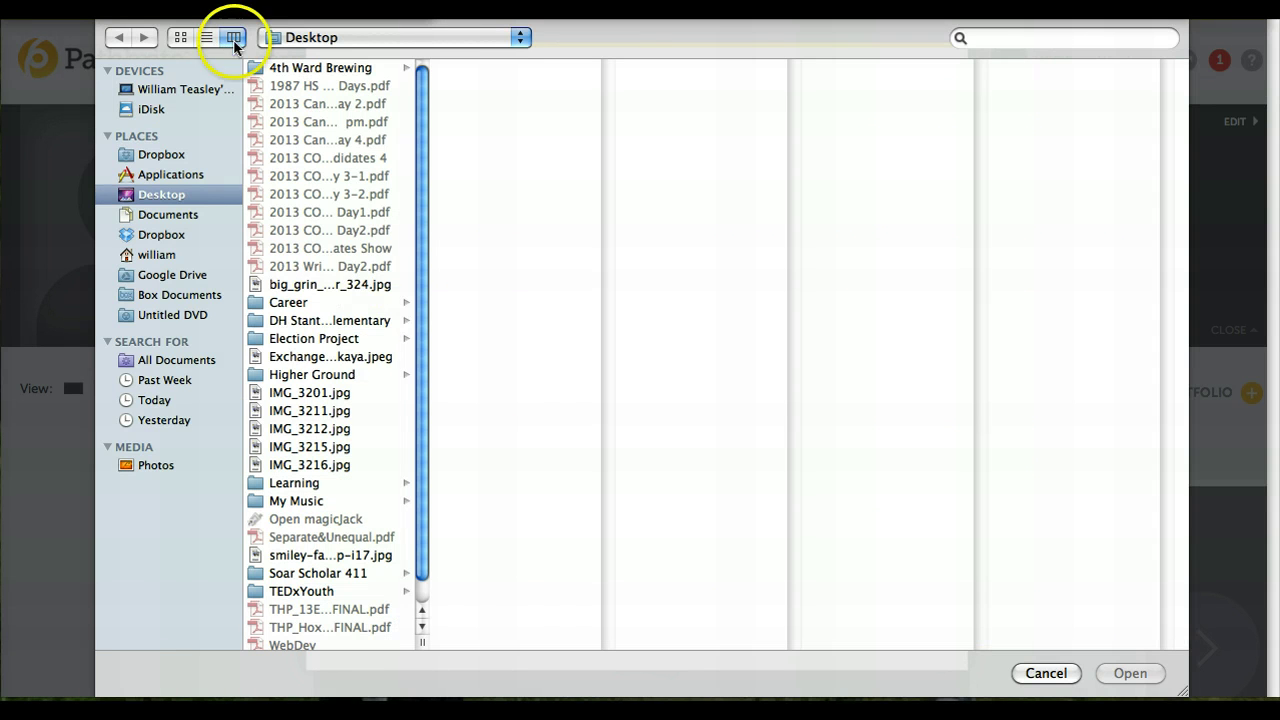
{"action": "left_click", "coordinate": [316, 284]}
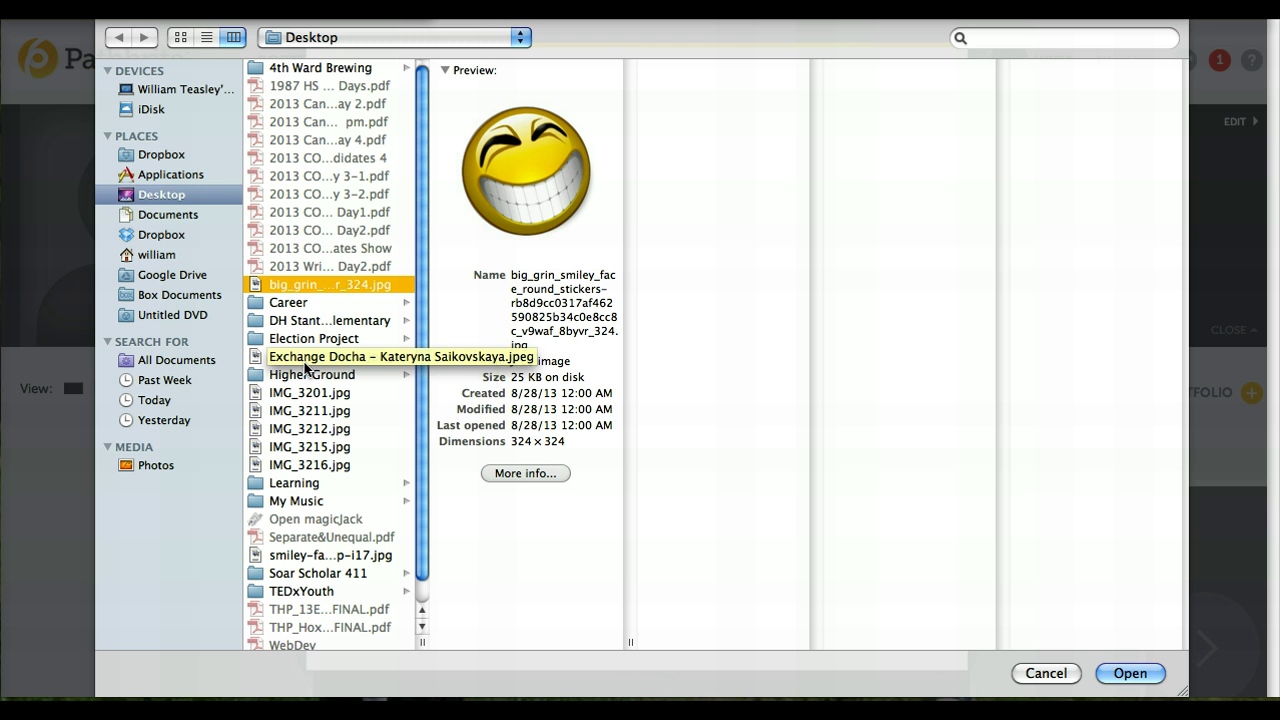
{"action": "left_click", "coordinate": [767, 525]}
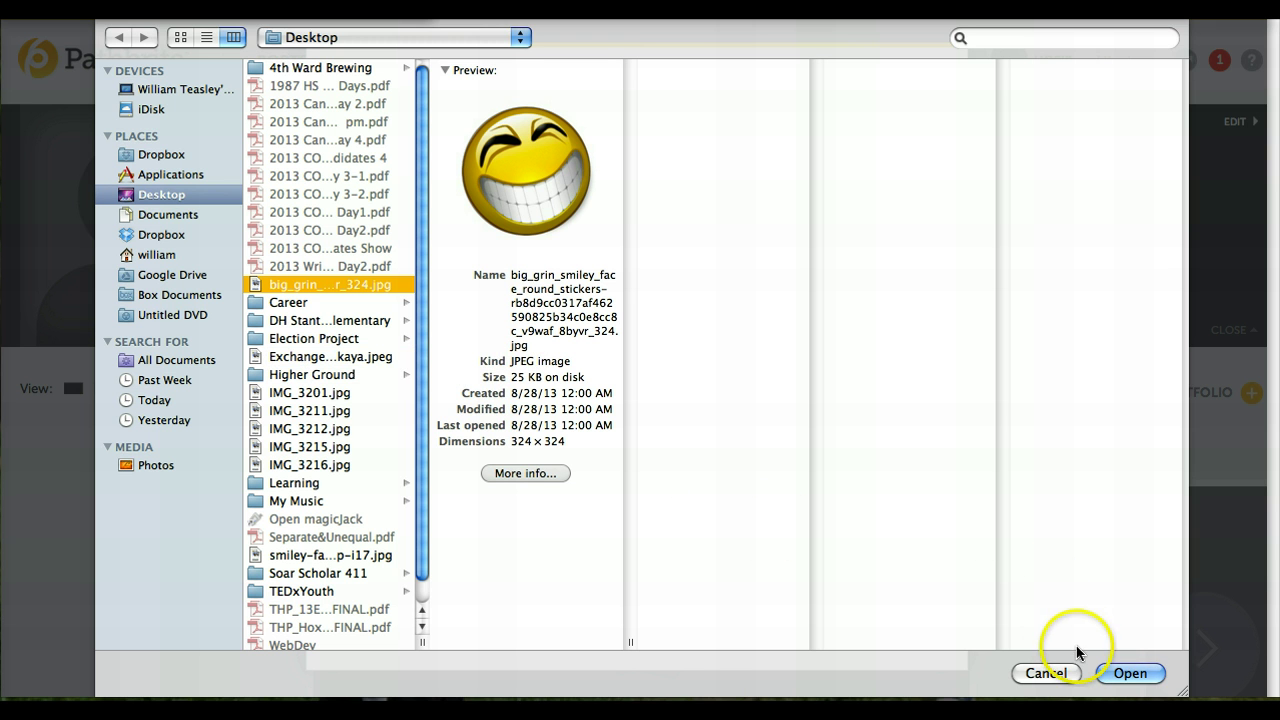
{"action": "left_click", "coordinate": [1124, 678]}
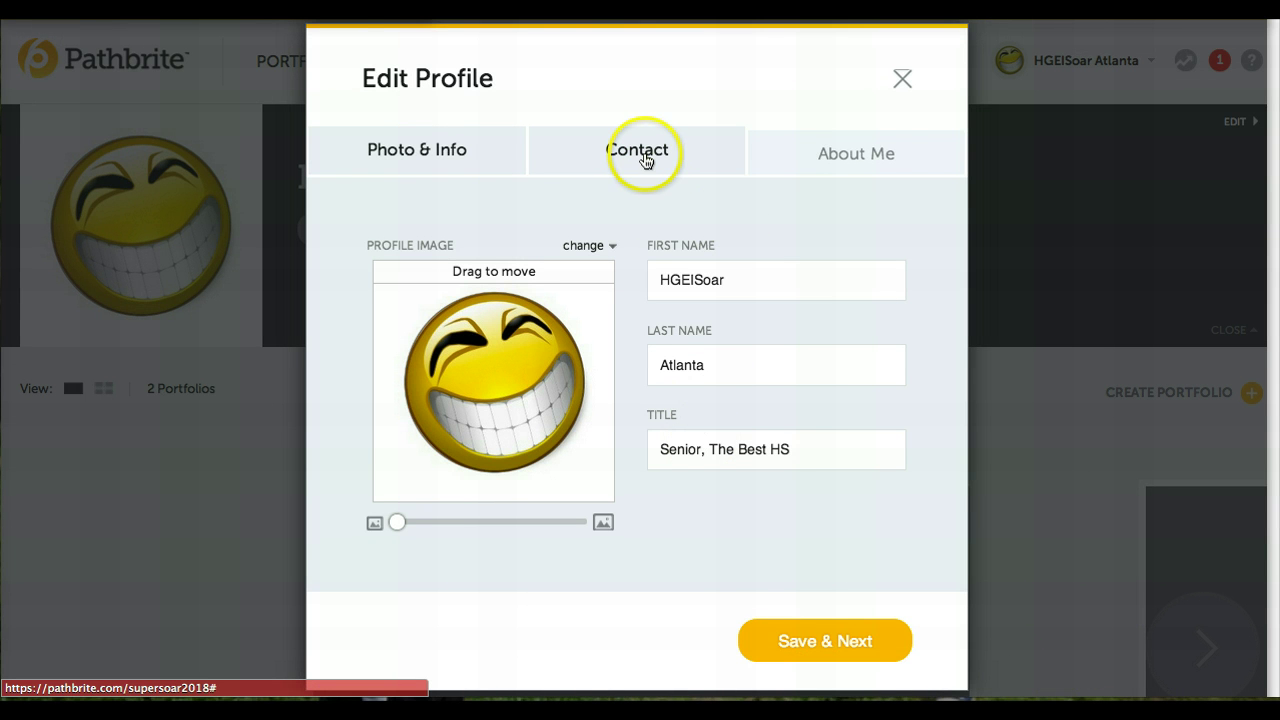
- Save the uploaded smiley photo and profile info, then continue to the Contact step
{"action": "left_click", "coordinate": [828, 643]}
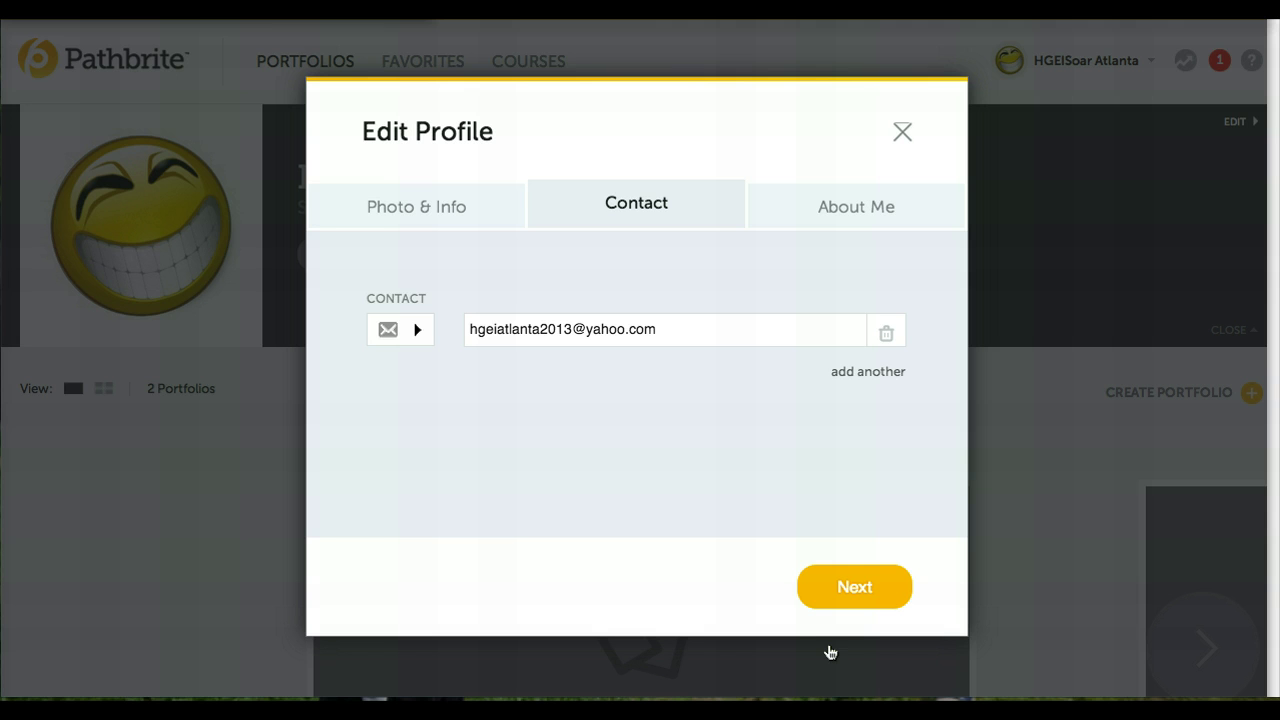
- Add five blank contact rows: Twitter, Facebook, LinkedIn, website and phone
{"action": "left_click", "coordinate": [871, 373]}
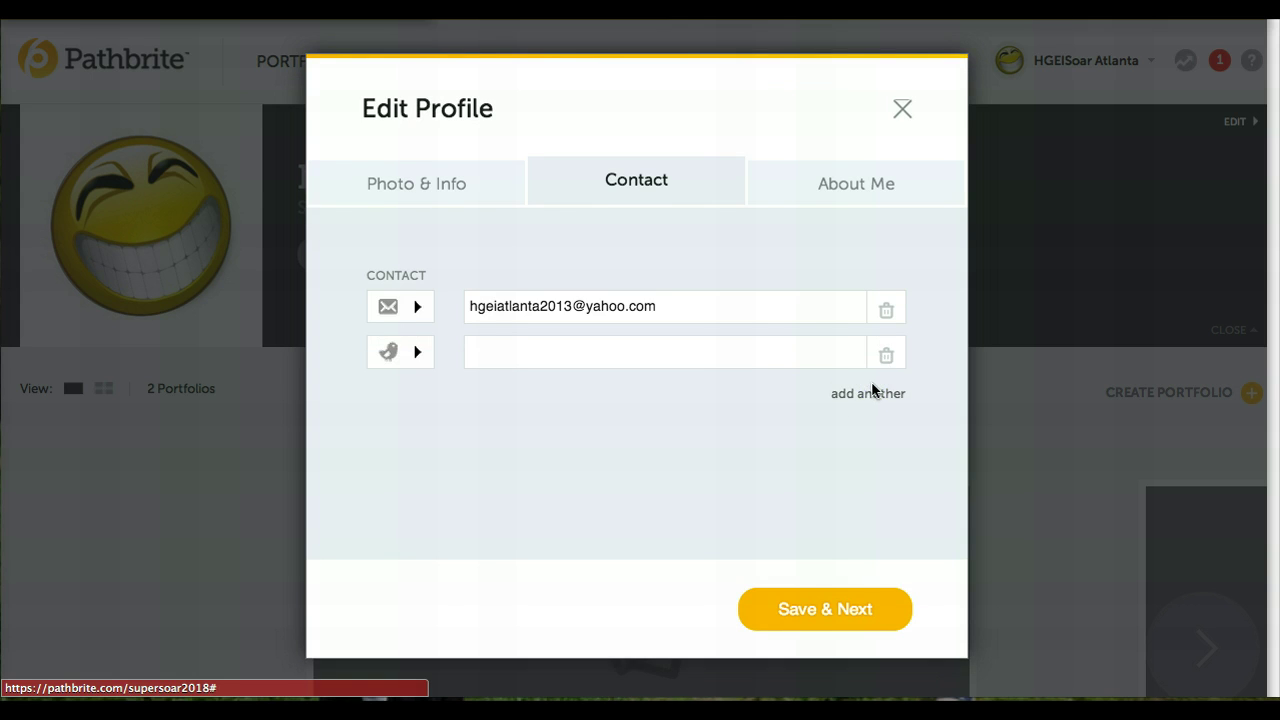
{"action": "left_click", "coordinate": [869, 396]}
{"action": "left_click", "coordinate": [867, 417]}
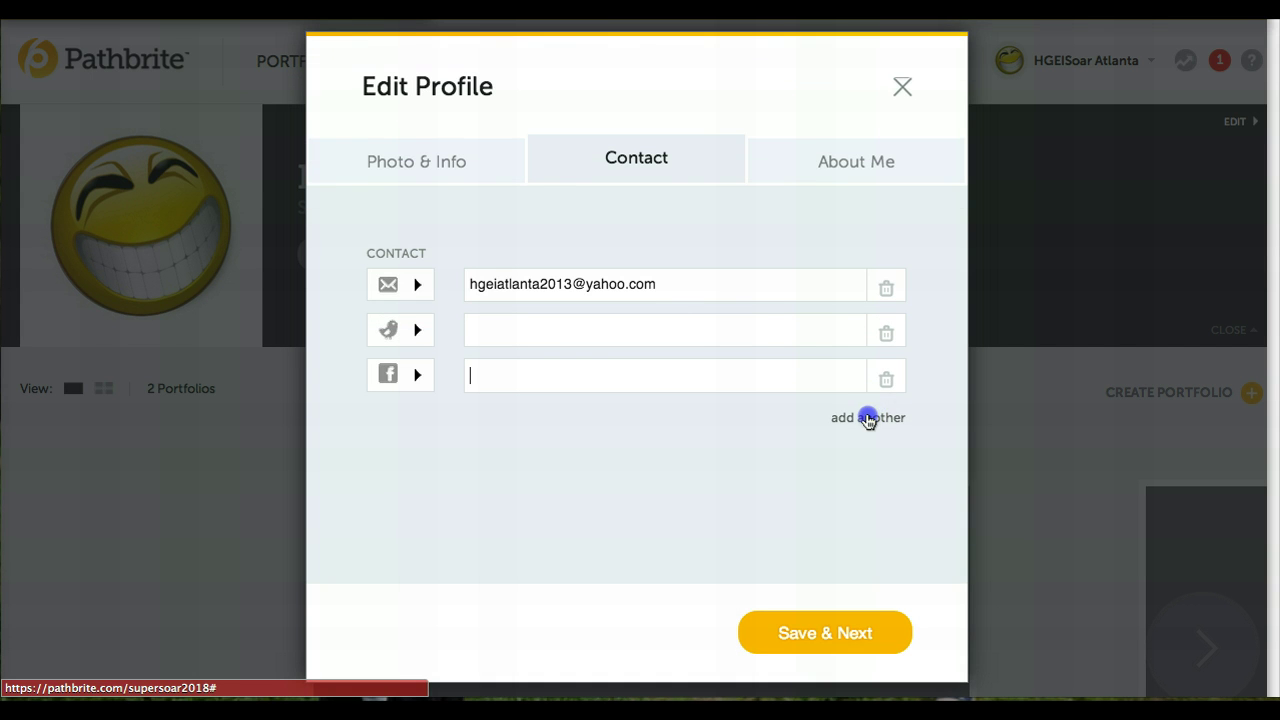
{"action": "left_click", "coordinate": [862, 448]}
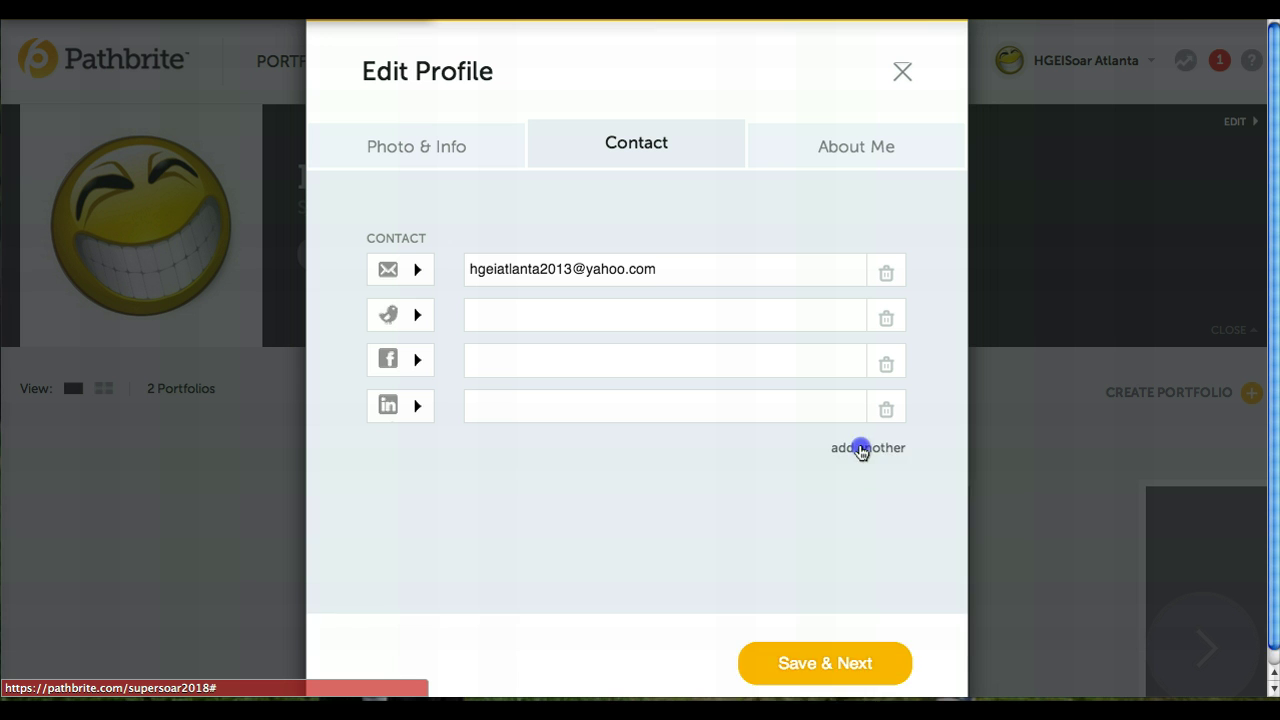
{"action": "left_click", "coordinate": [861, 492]}
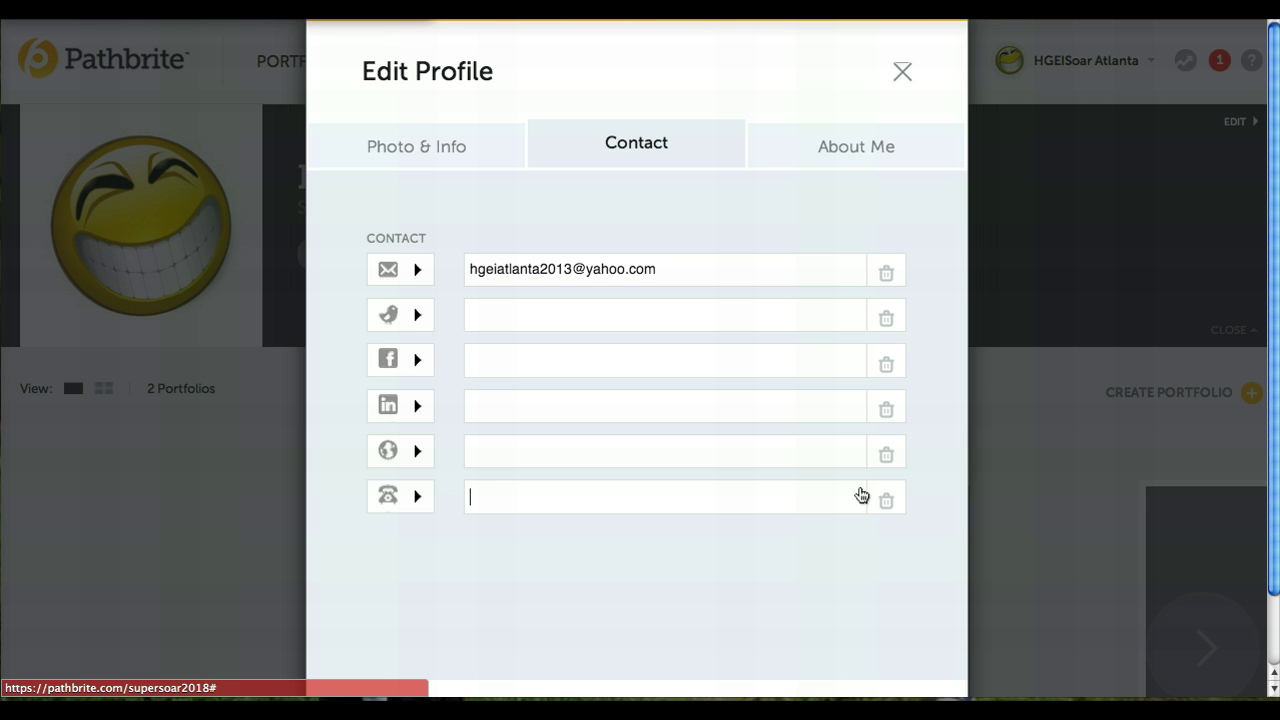
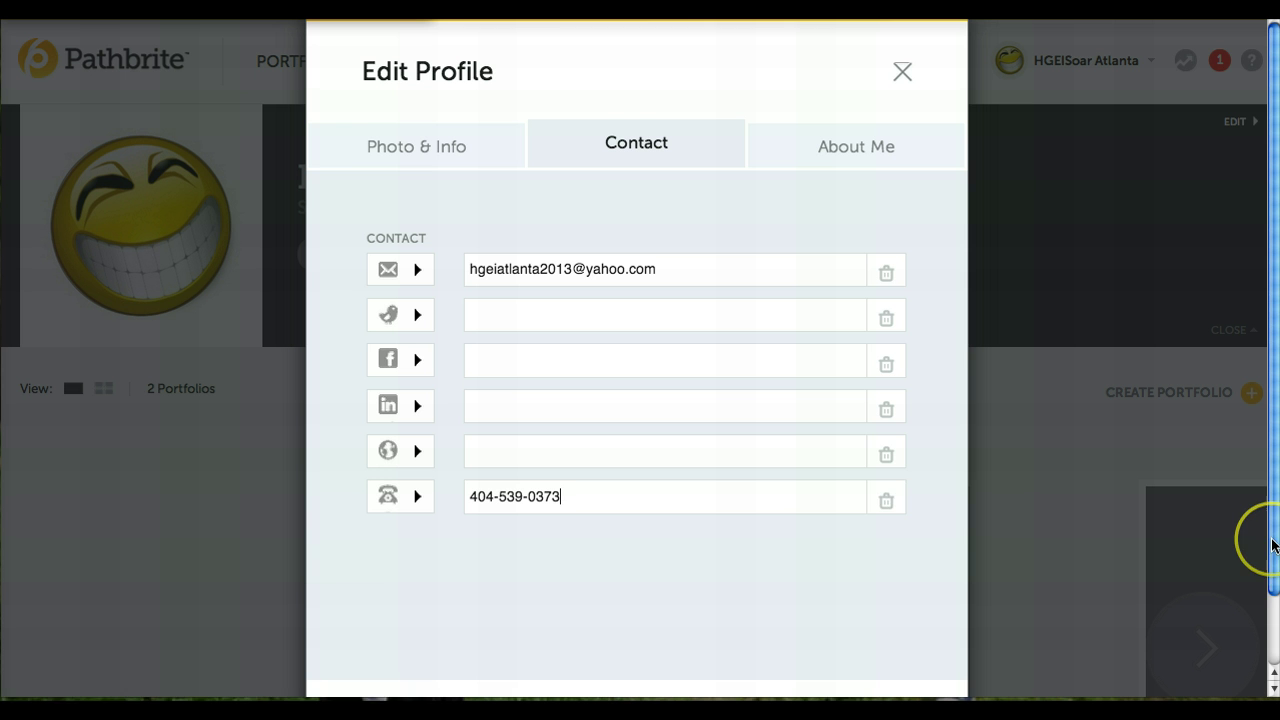
- Enter the contact's phone number in the new phone row
{"action": "left_click_drag", "start_coordinate": [1275, 545], "coordinate": [1276, 610]}
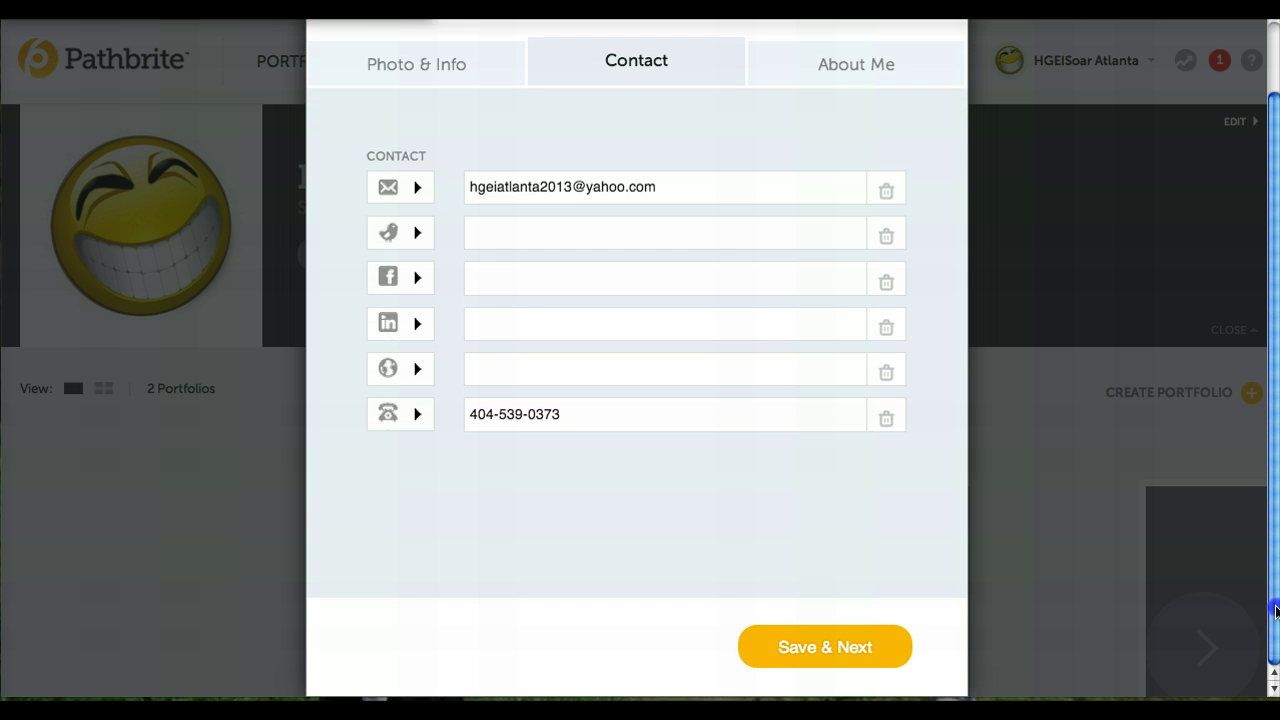
- Save contact details and set About Me question 1 to 'What Is My Greatest Achievement Outside Of School And Work?'
{"action": "left_click", "coordinate": [824, 648]}
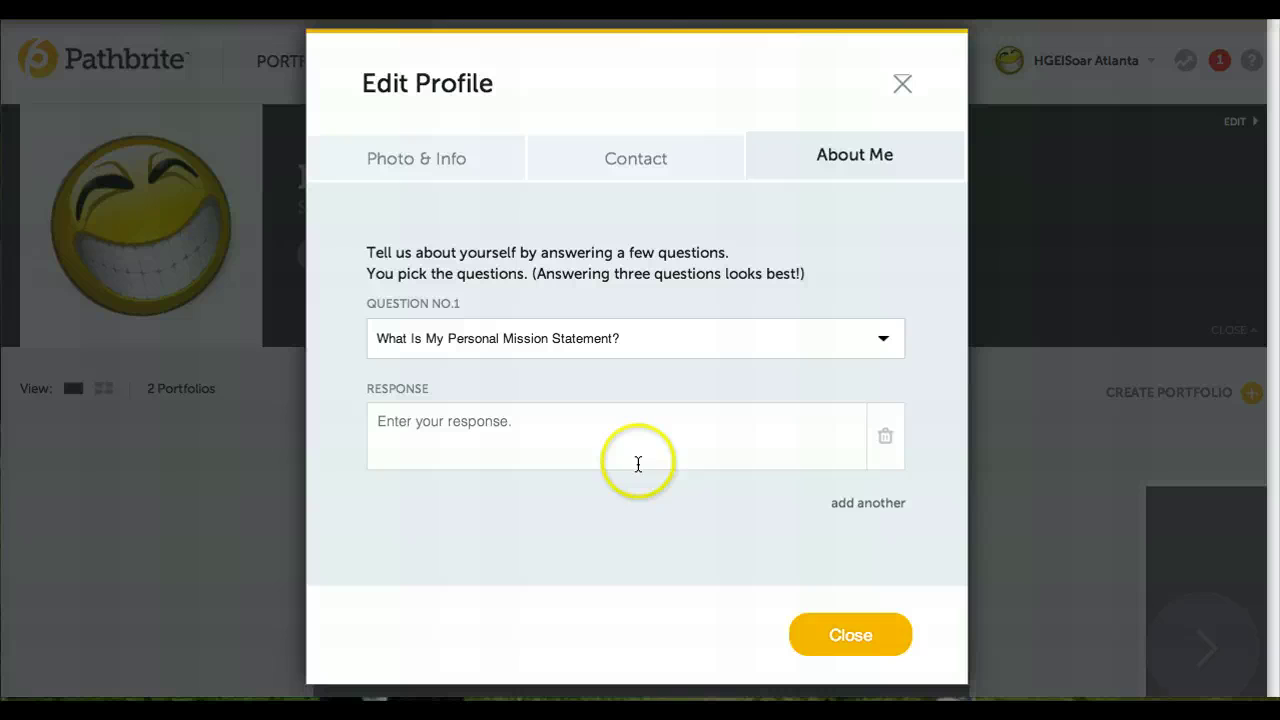
{"action": "left_click", "coordinate": [885, 343]}
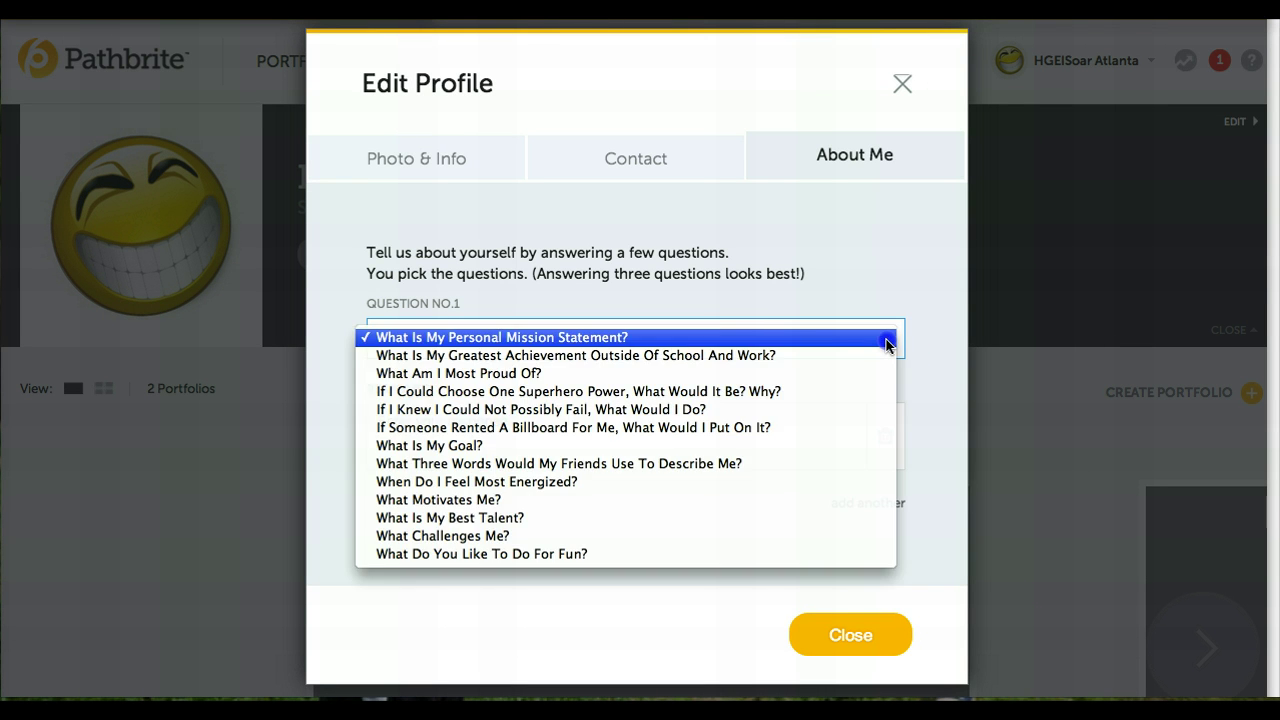
{"action": "left_click", "coordinate": [885, 343]}
{"action": "left_click", "coordinate": [885, 343]}
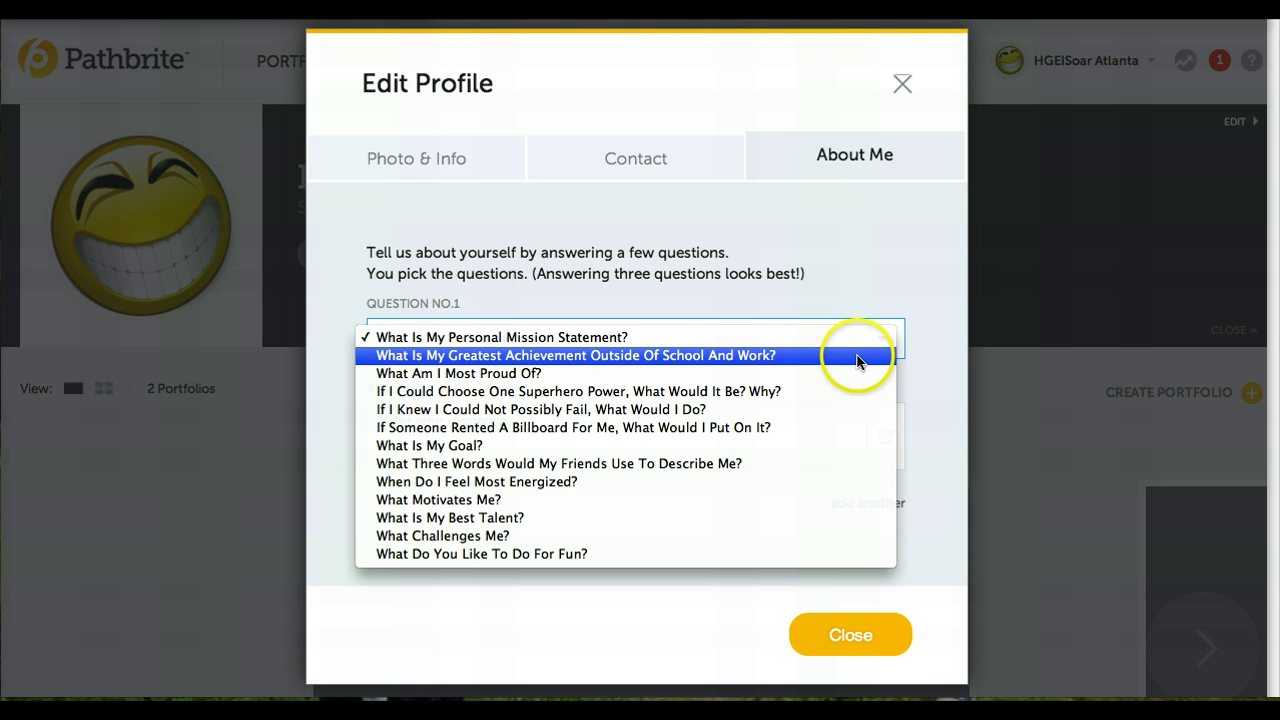
{"action": "left_click", "coordinate": [856, 356]}
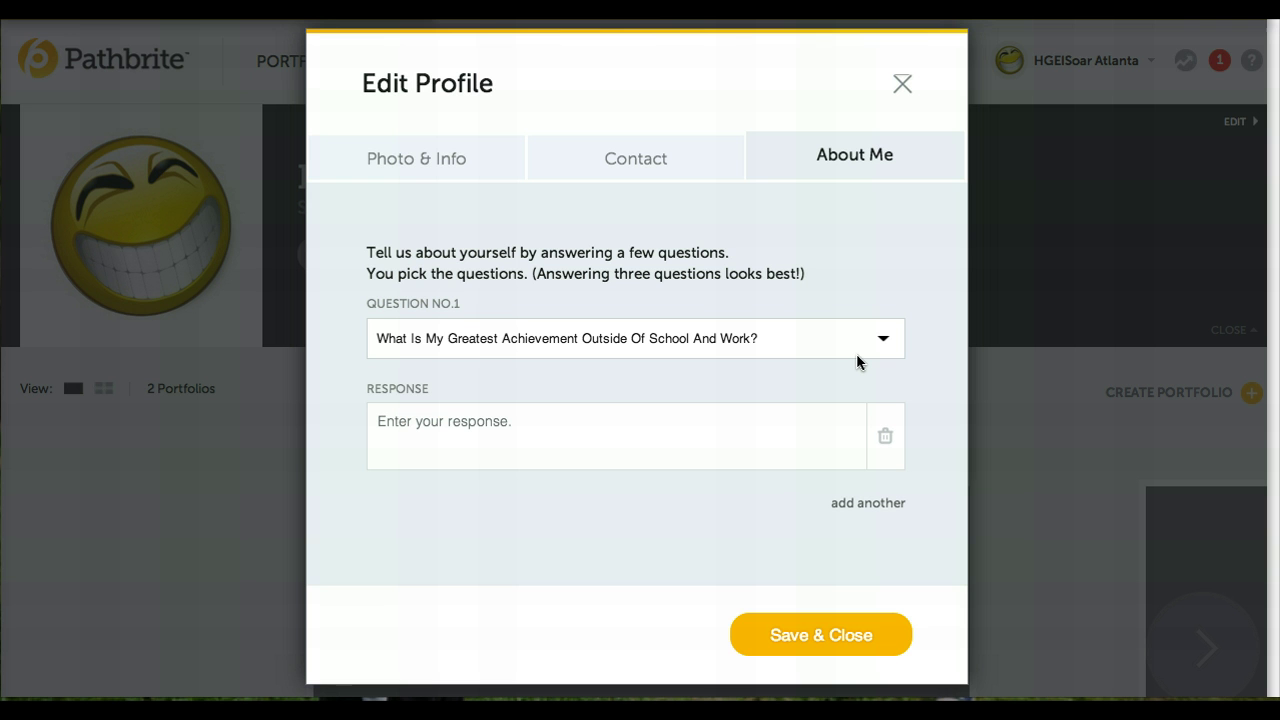
- Answer question 1 about starting the Soar program, trimming the sentence to end after 'colleges.'
{"action": "left_click", "coordinate": [477, 429]}
{"action": "type", "text": "My greatest achievement "}
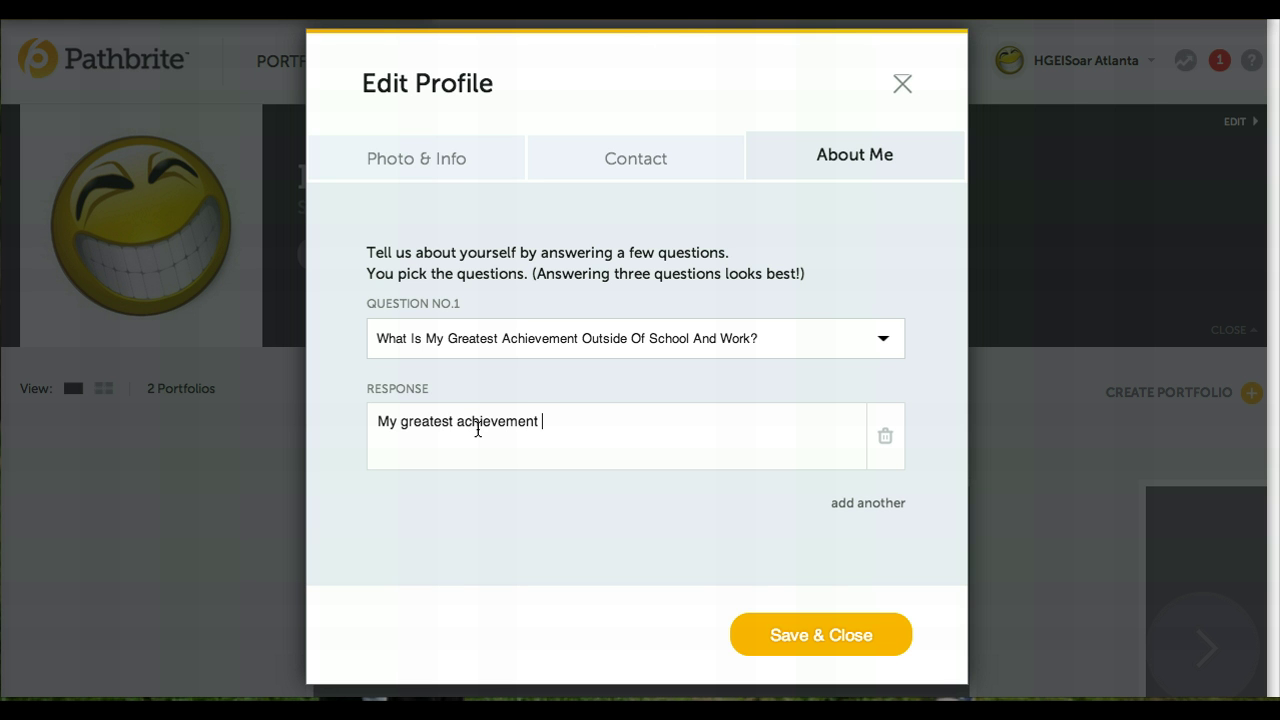
{"action": "type", "text": "is starting the Soar "}
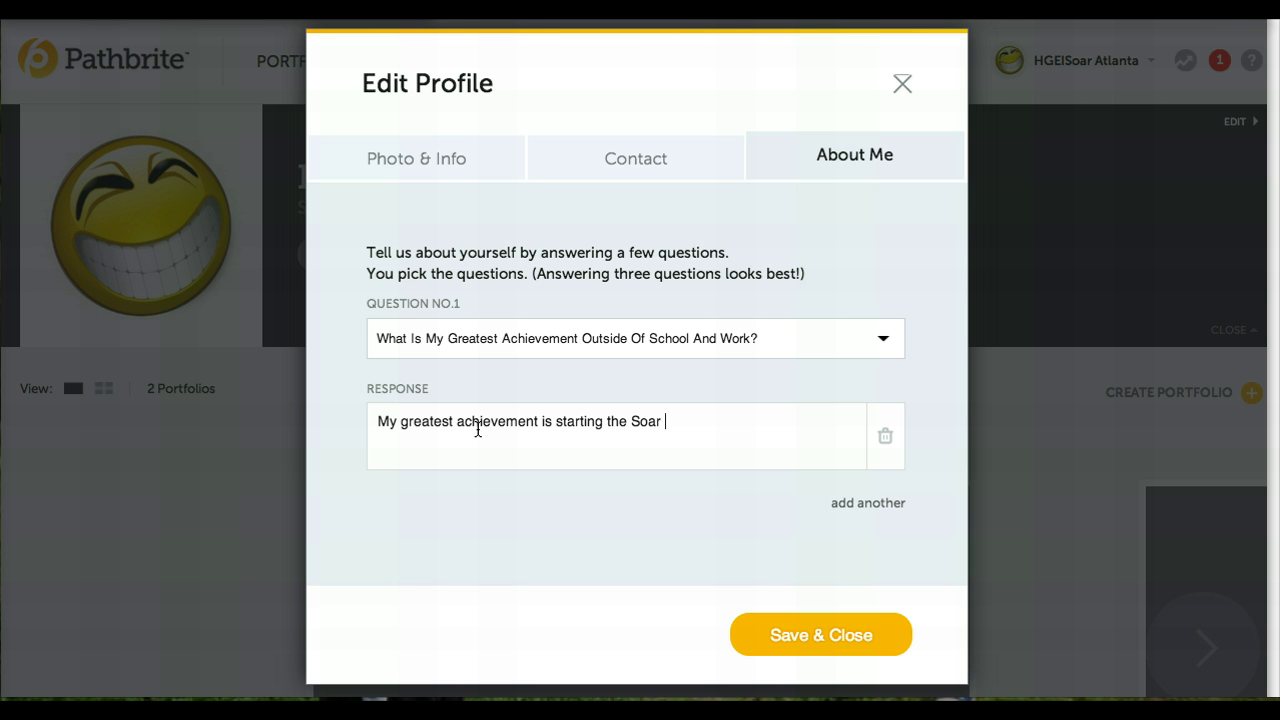
{"action": "type", "text": "program to help s"}
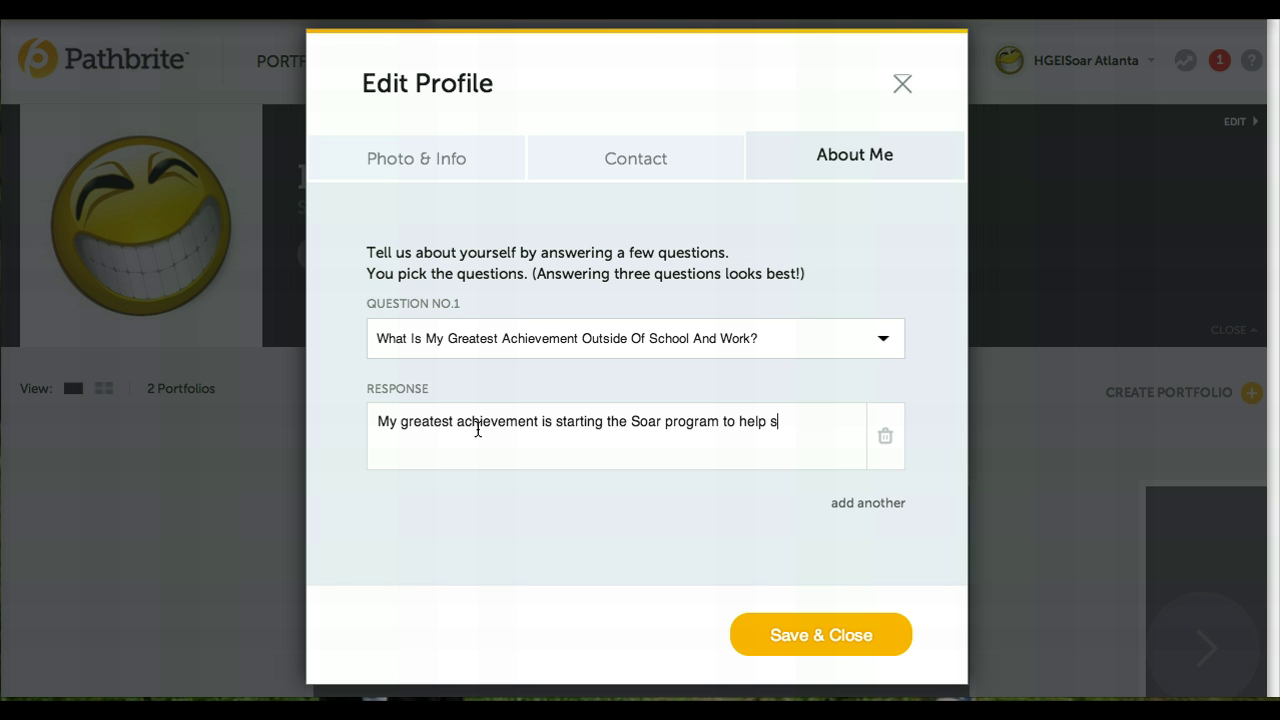
{"action": "type", "text": "tudents access high"}
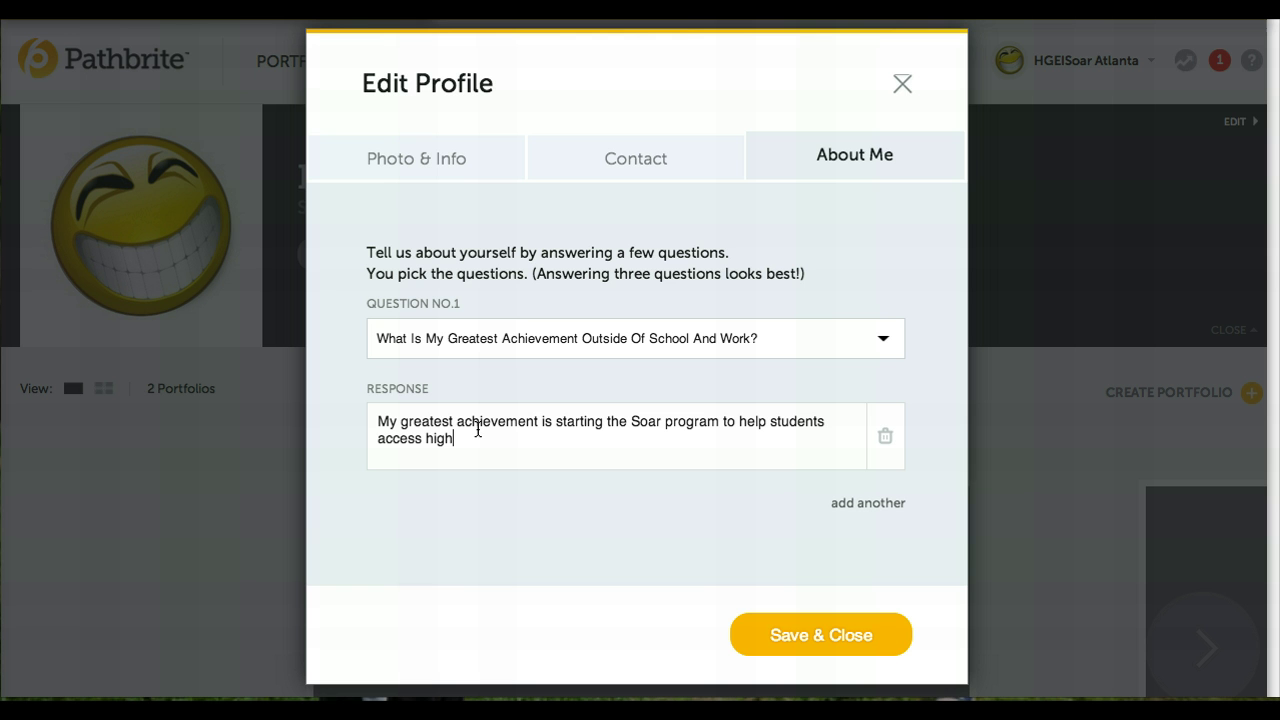
{"action": "type", "text": "ly selective college"}
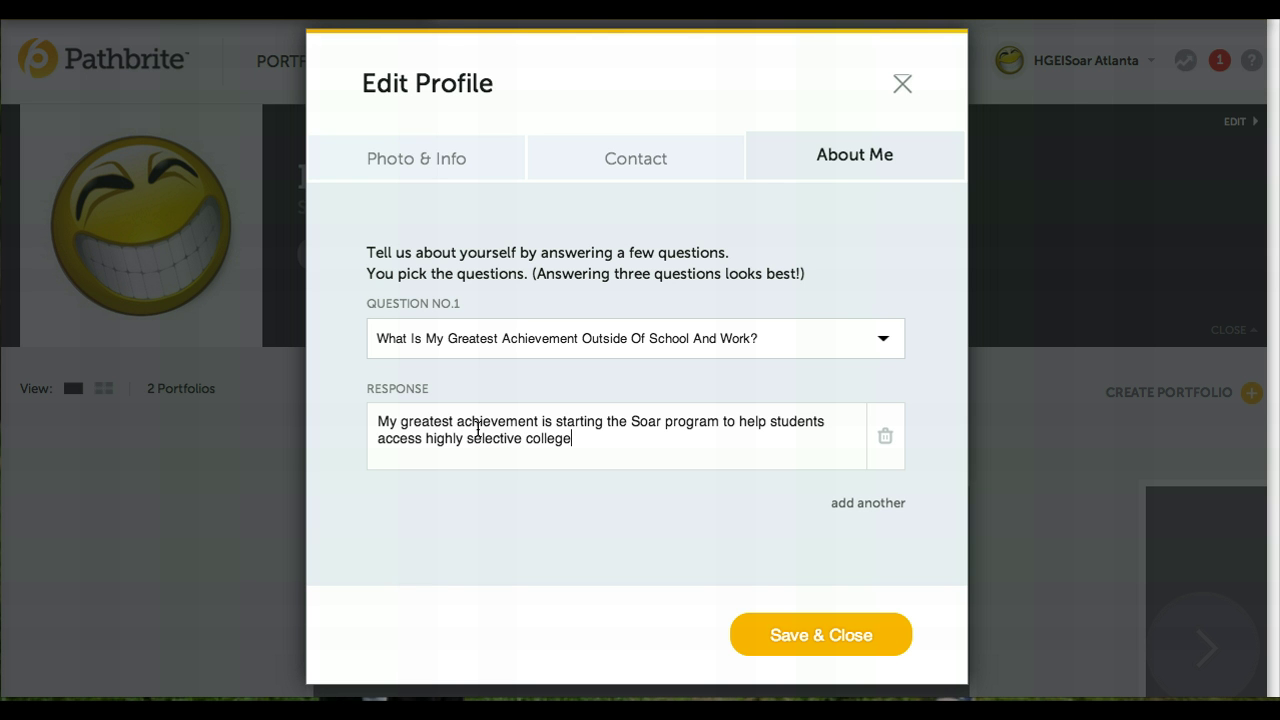
{"action": "type", "text": "s. They will have greater "}
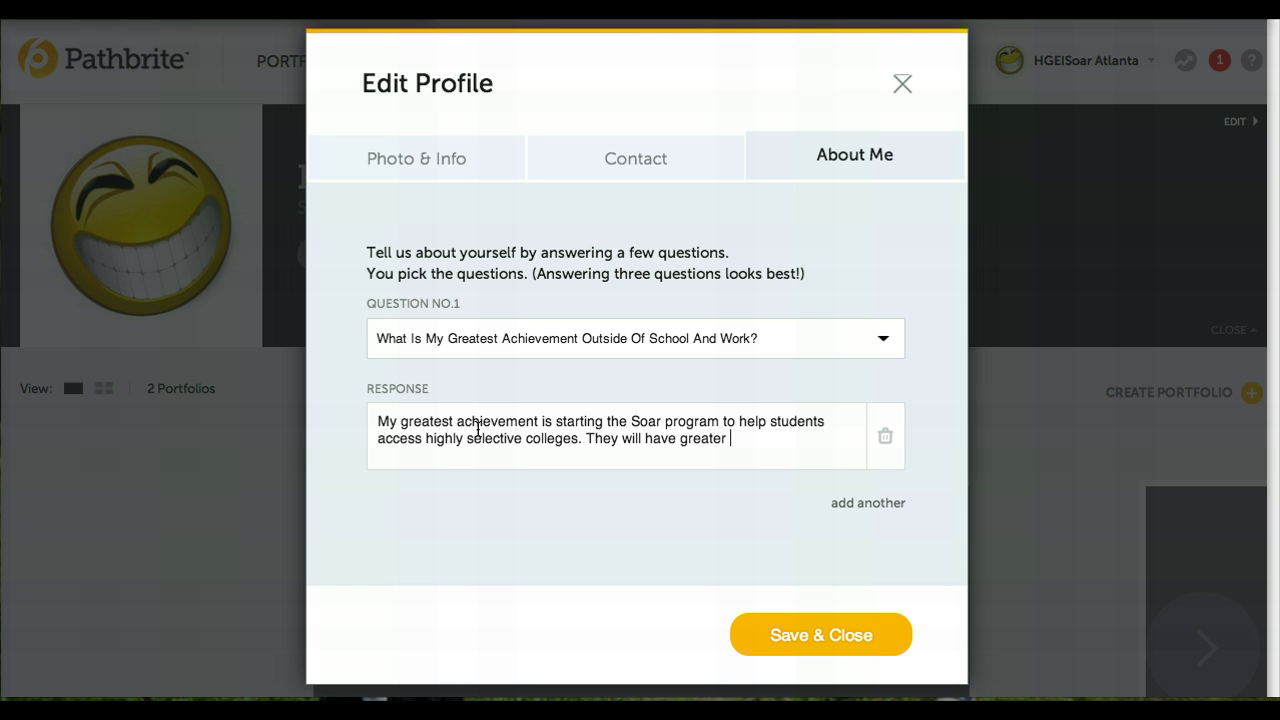
{"action": "type", "text": "options for college"}
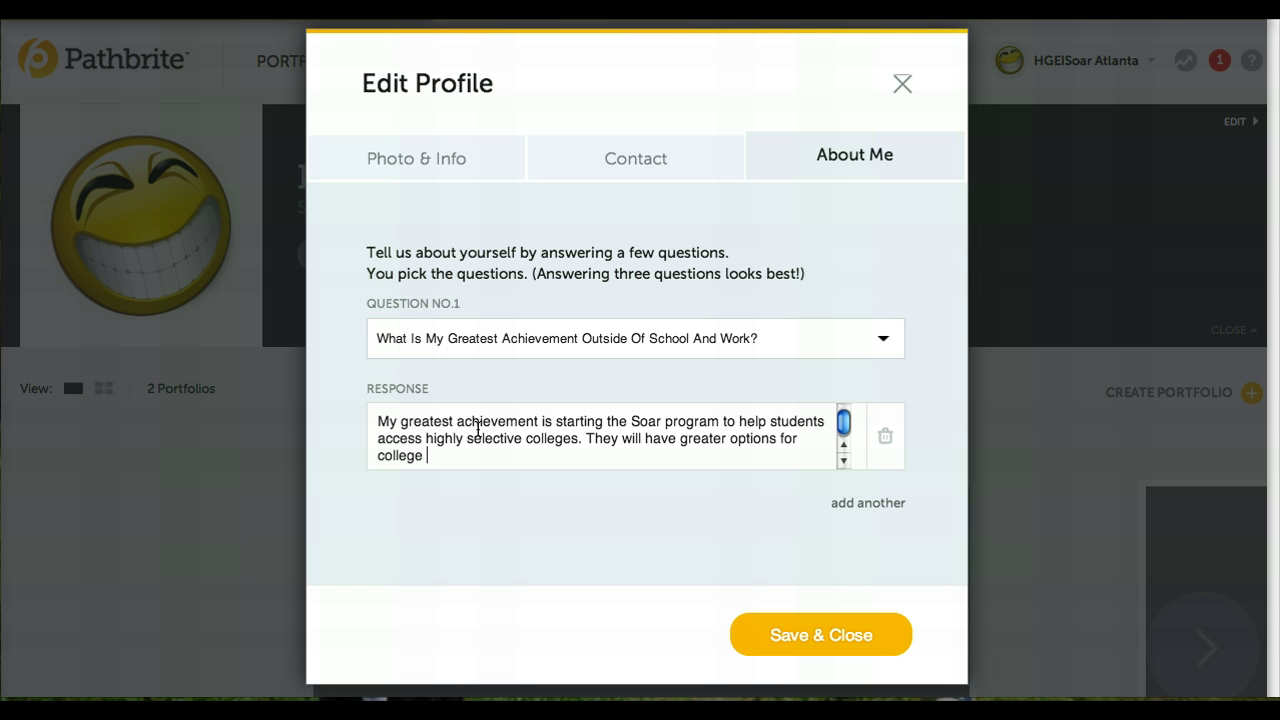
{"action": "type", "text": " tha"}
{"action": "key", "text": "BackSpace"}
{"action": "type", "text": "a"}
{"action": "key", "text": "BackSpace"}
{"action": "key", "text": "BackSpace"}
{"action": "key", "text": "BackSpace"}
{"action": "key", "text": "BackSpace"}
{"action": "key", "text": "BackSpace"}
{"action": "key", "text": "BackSpace"}
{"action": "key", "text": "BackSpace"}
{"action": "key", "text": "BackSpace"}
{"action": "key", "text": "BackSpace"}
{"action": "key", "text": "BackSpace"}
{"action": "key", "text": "BackSpace"}
{"action": "key", "text": "BackSpace"}
{"action": "key", "text": "BackSpace"}
{"action": "key", "text": "BackSpace"}
{"action": "key", "text": "BackSpace"}
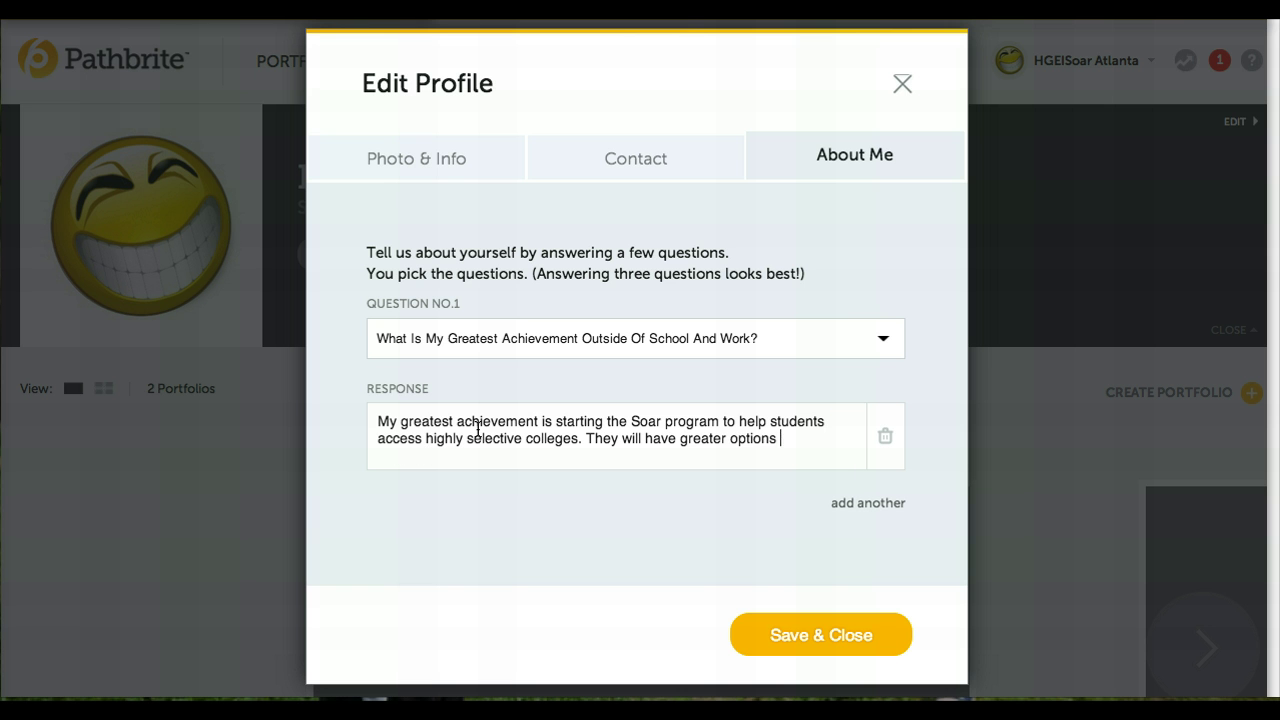
{"action": "key", "text": "BackSpace"}
{"action": "key", "text": "BackSpace"}
{"action": "key", "text": "BackSpace"}
{"action": "key", "text": "BackSpace"}
{"action": "key", "text": "BackSpace"}
{"action": "key", "text": "BackSpace"}
{"action": "key", "text": "BackSpace"}
{"action": "key", "text": "BackSpace"}
{"action": "key", "text": "BackSpace"}
{"action": "key", "text": "BackSpace"}
{"action": "key", "text": "BackSpace"}
{"action": "key", "text": "BackSpace"}
{"action": "key", "text": "BackSpace"}
{"action": "key", "text": "BackSpace"}
{"action": "key", "text": "BackSpace"}
{"action": "key", "text": "BackSpace"}
{"action": "key", "text": "BackSpace"}
{"action": "key", "text": "BackSpace"}
{"action": "key", "text": "BackSpace"}
{"action": "key", "text": "BackSpace"}
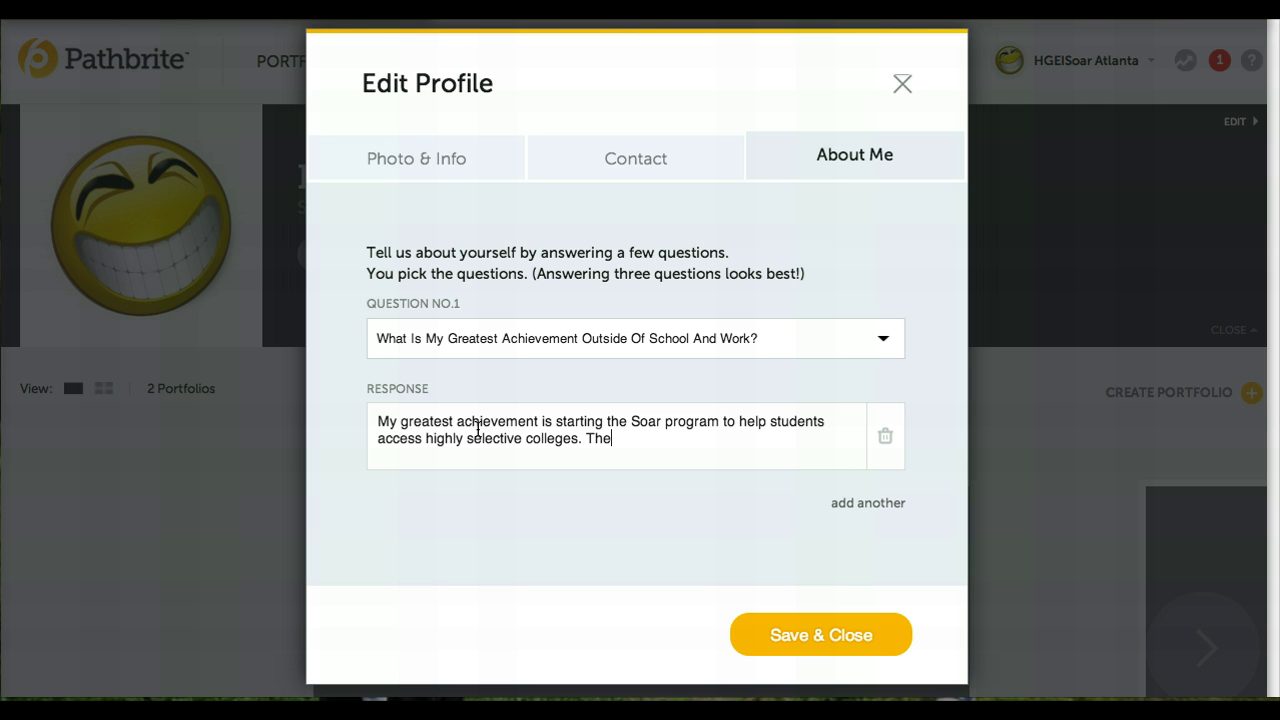
{"action": "key", "text": "BackSpace"}
{"action": "key", "text": "BackSpace"}
{"action": "key", "text": "BackSpace"}
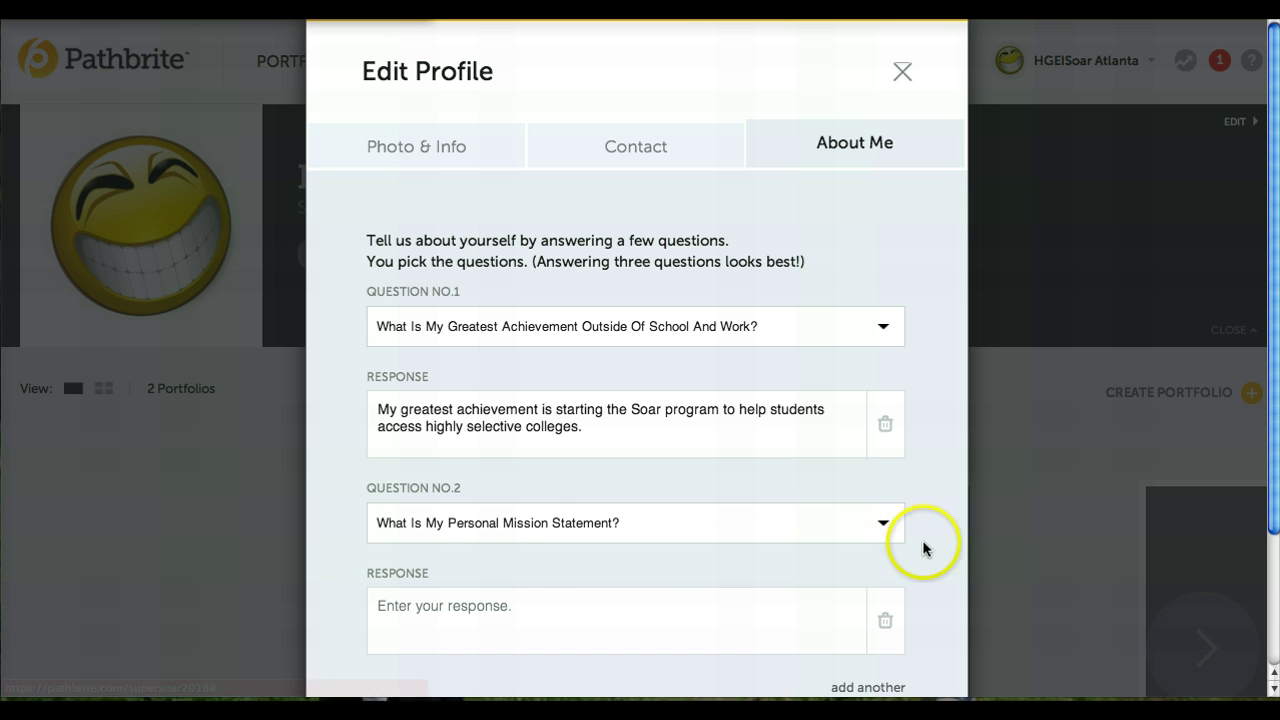
- Set About Me question 2 to 'What Motivates Me?'
{"action": "left_click", "coordinate": [880, 524]}
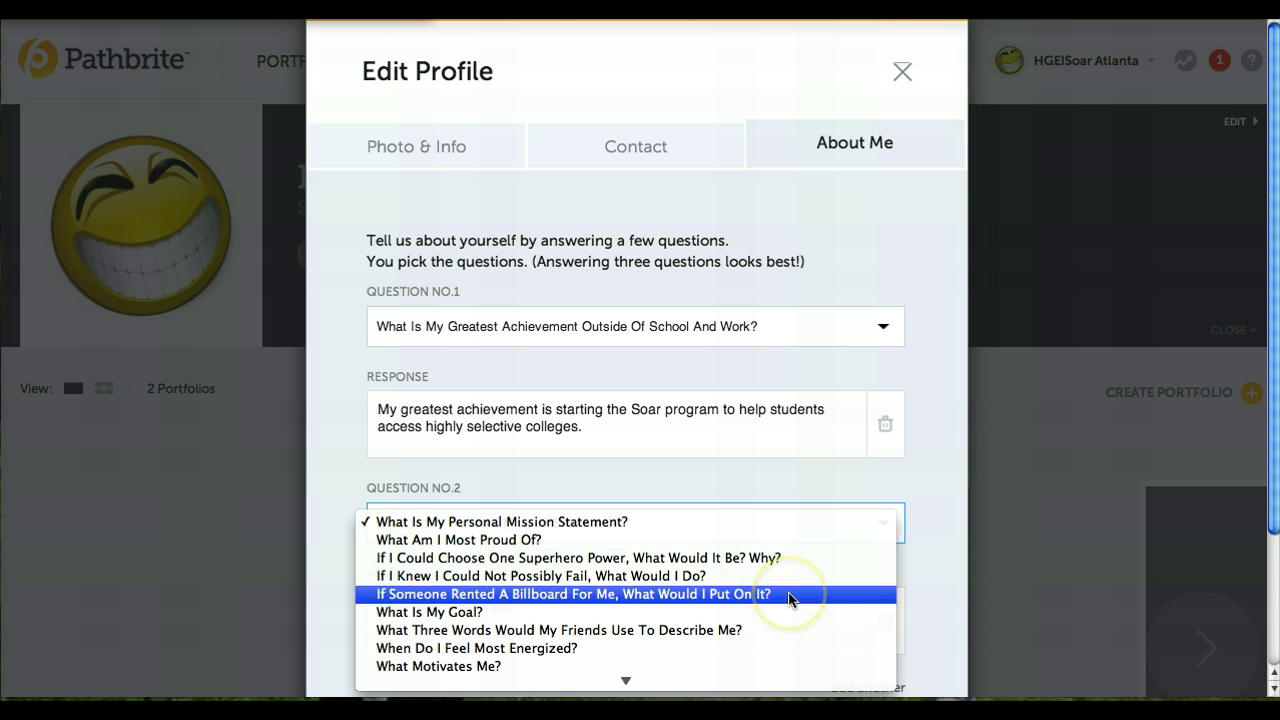
{"action": "left_click", "coordinate": [790, 596]}
{"action": "left_click", "coordinate": [790, 596]}
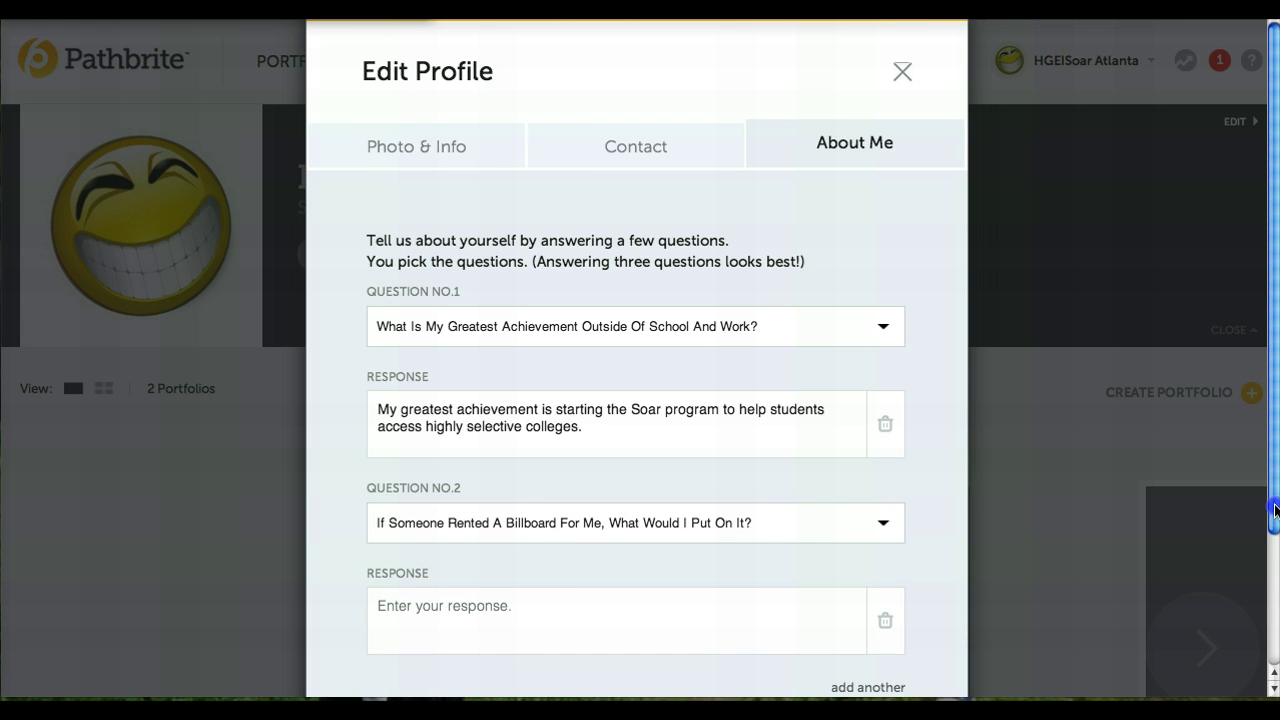
{"action": "left_click", "coordinate": [1274, 614]}
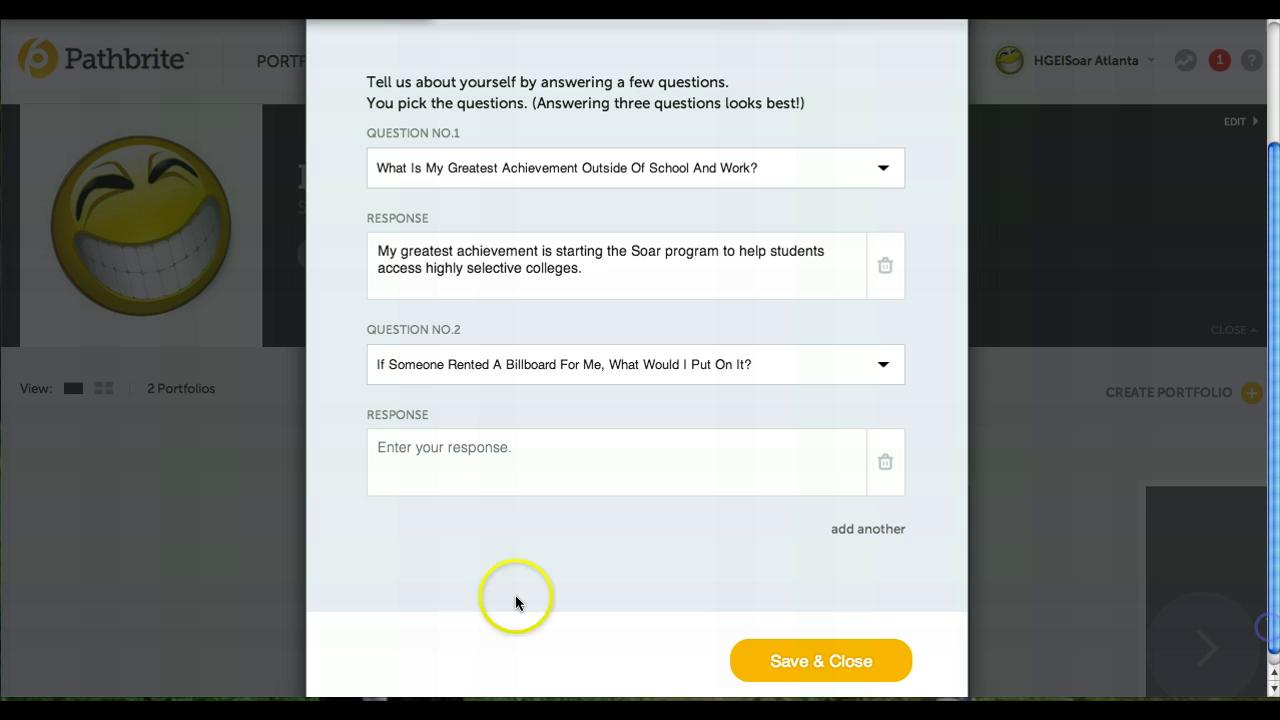
{"action": "left_click", "coordinate": [485, 452]}
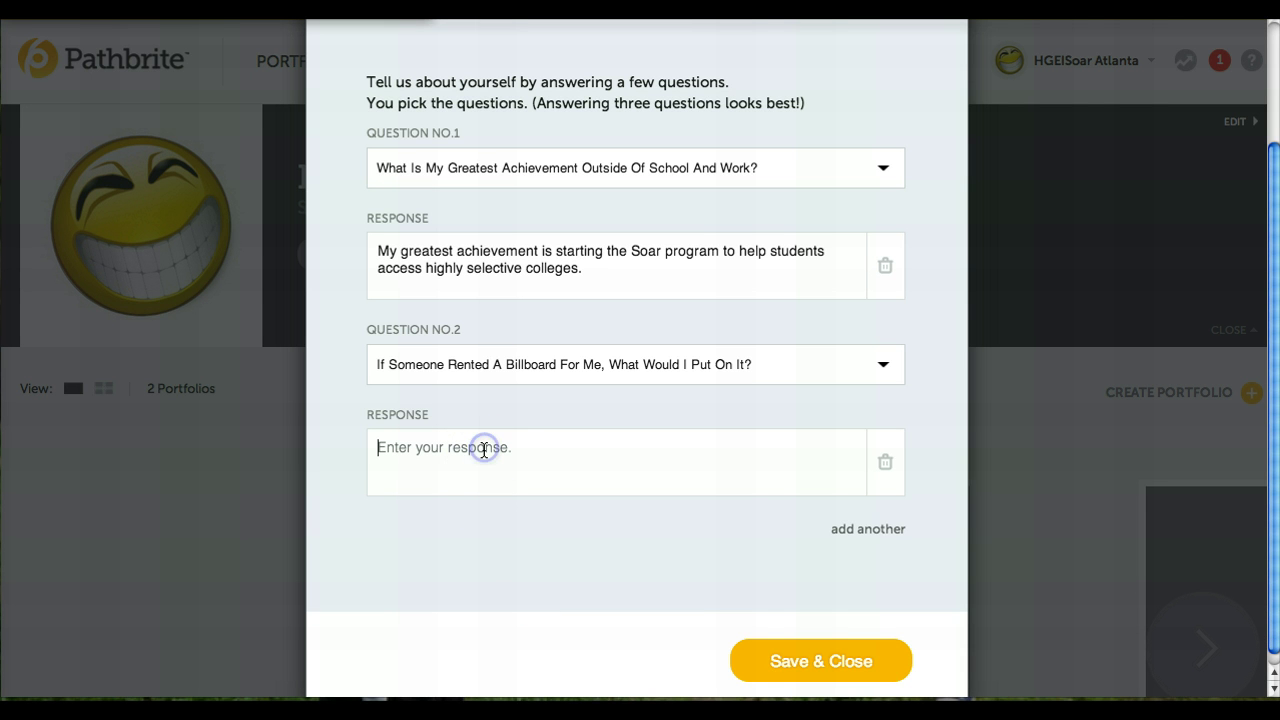
{"action": "left_click", "coordinate": [884, 365]}
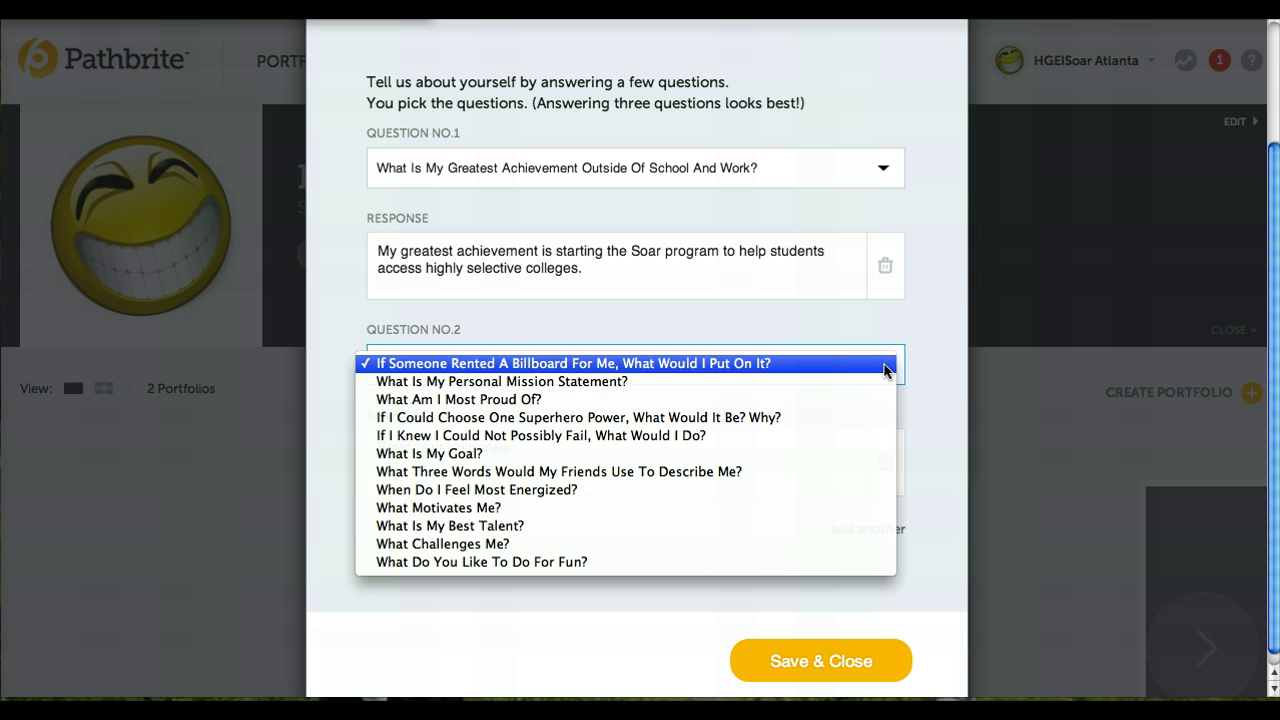
{"action": "left_click", "coordinate": [788, 510]}
- Answer question 2: as a parent of two kids, be the best father and role model
{"action": "left_click", "coordinate": [441, 456]}
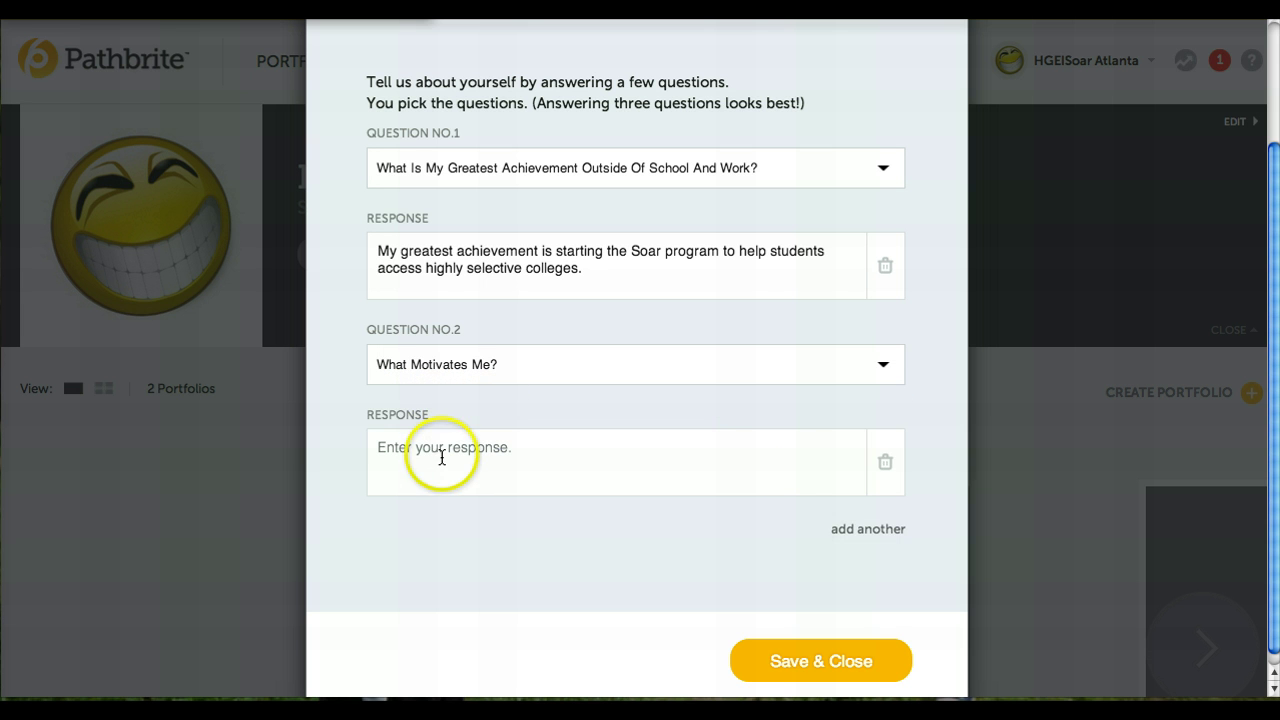
{"action": "type", "text": "As"}
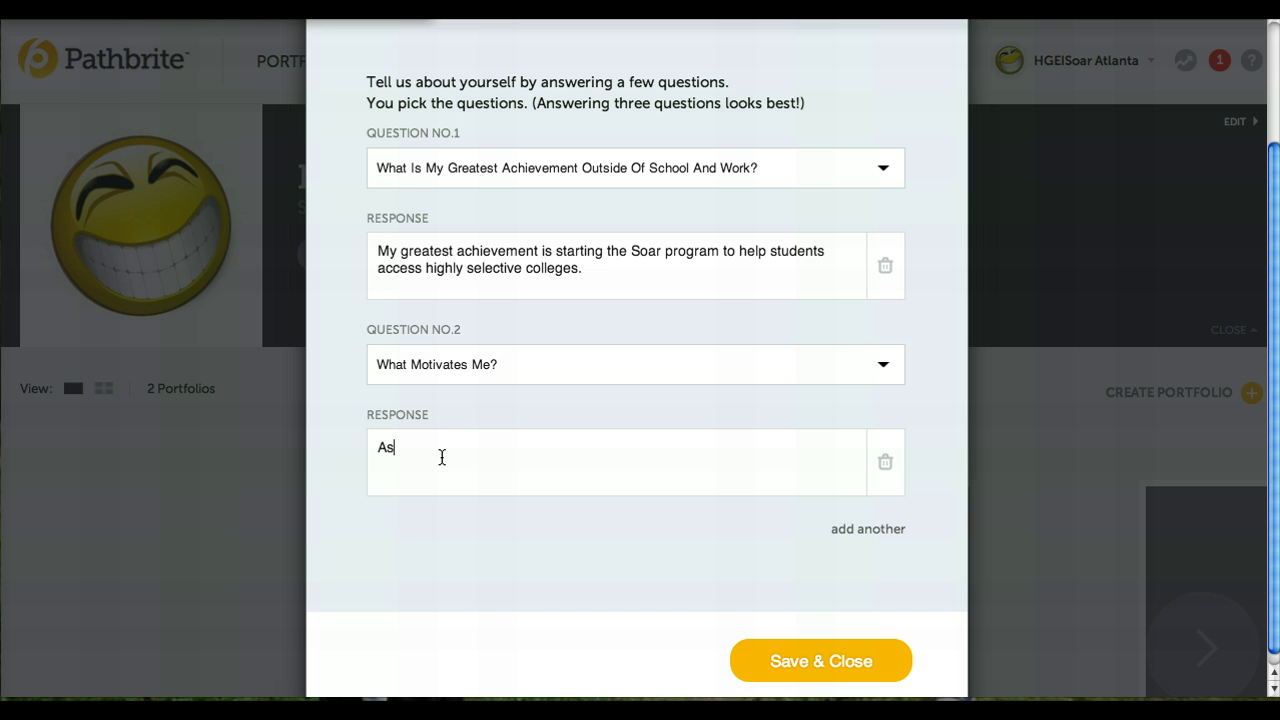
{"action": "type", "text": " a parent of two kids"}
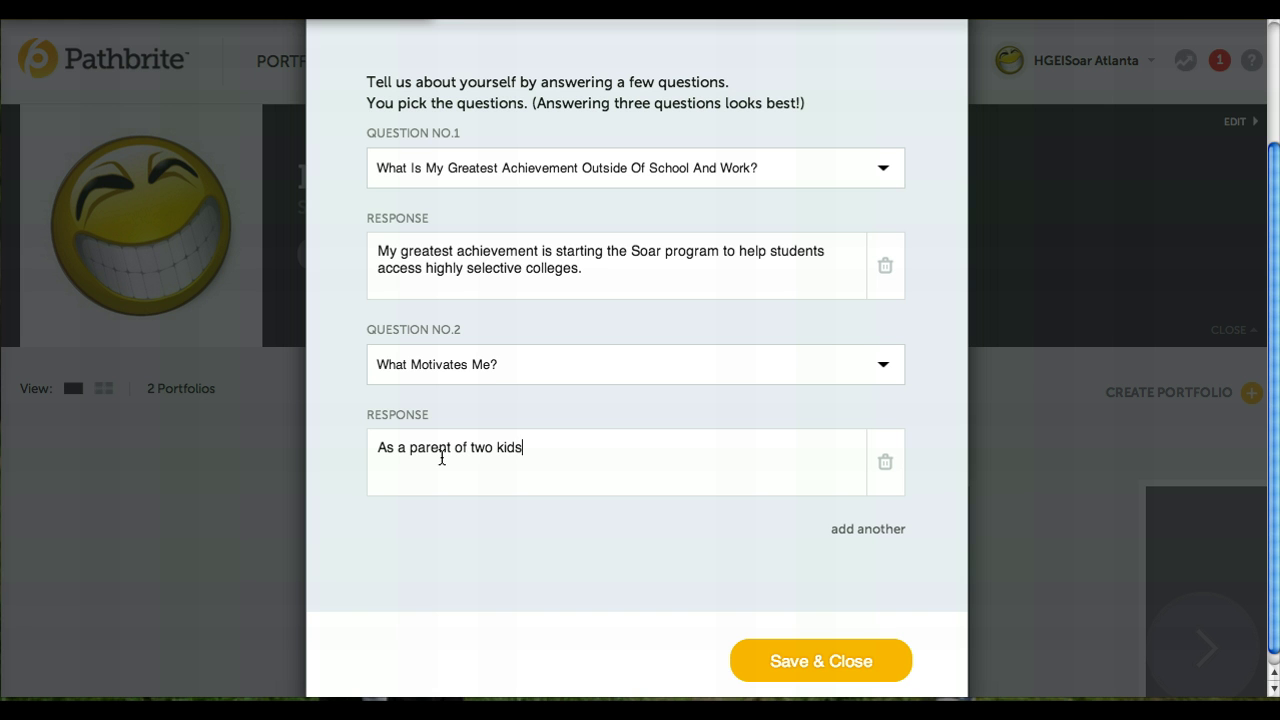
{"action": "type", "text": ", they motivate me t"}
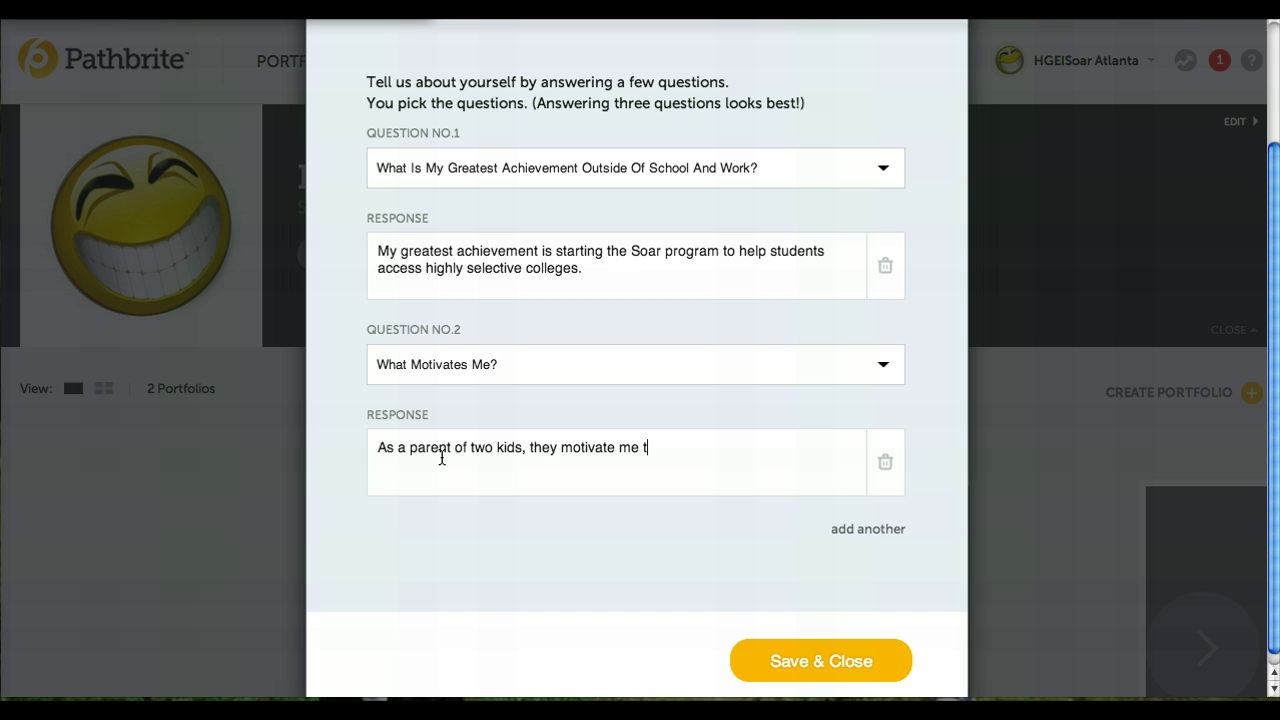
{"action": "type", "text": "o be the best fathe"}
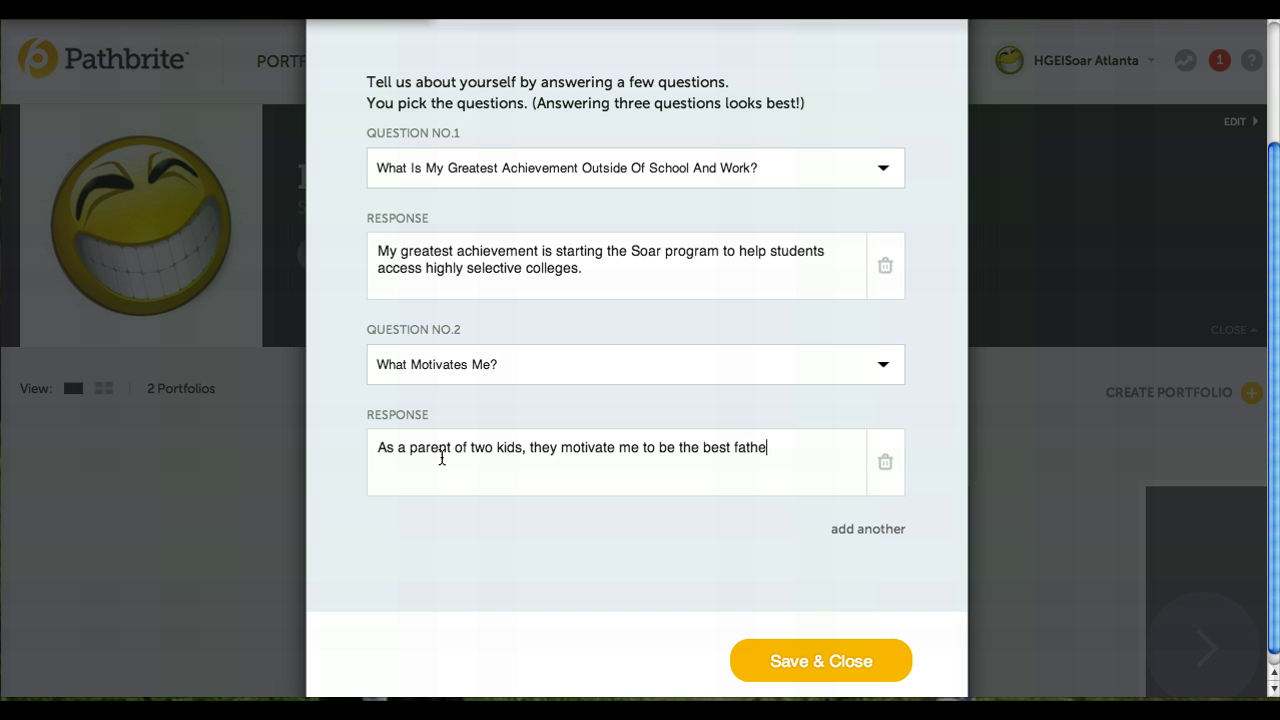
{"action": "type", "text": "r I can be and rol"}
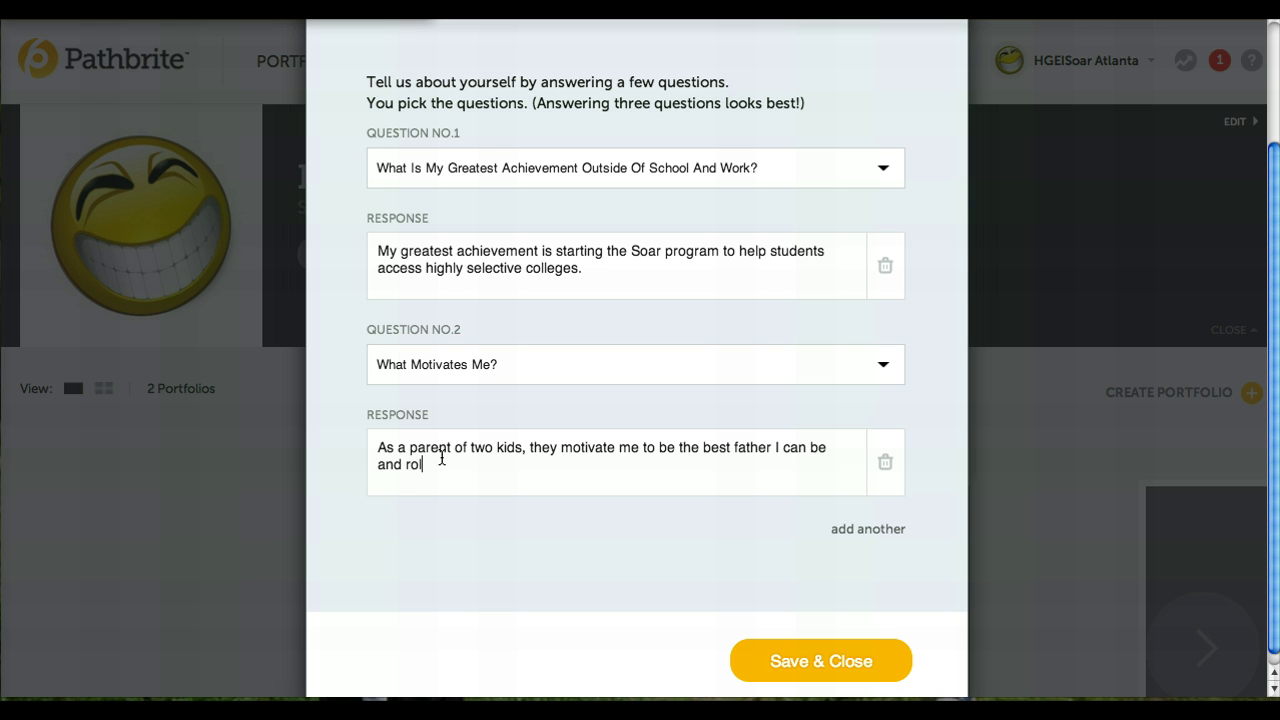
{"action": "type", "text": "e model."}
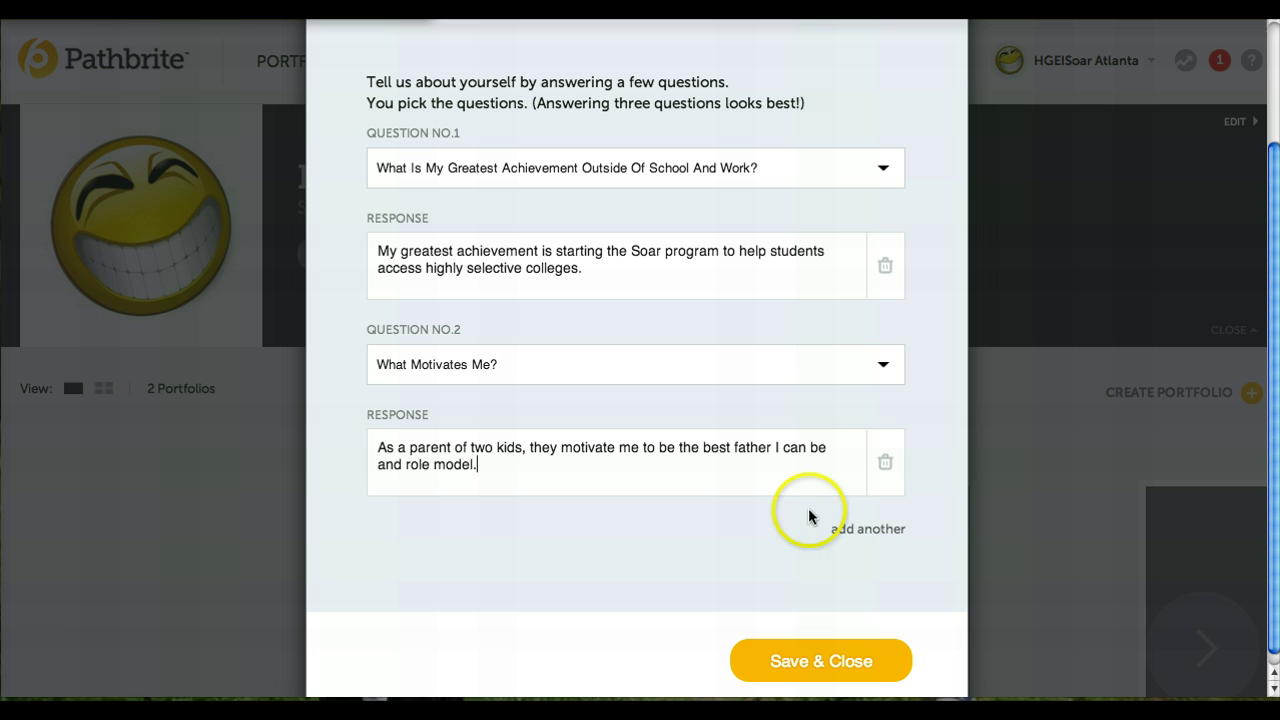
- Add question 3 'What Is My Goal?' answered with starting an education technology company
{"action": "left_click", "coordinate": [862, 531]}
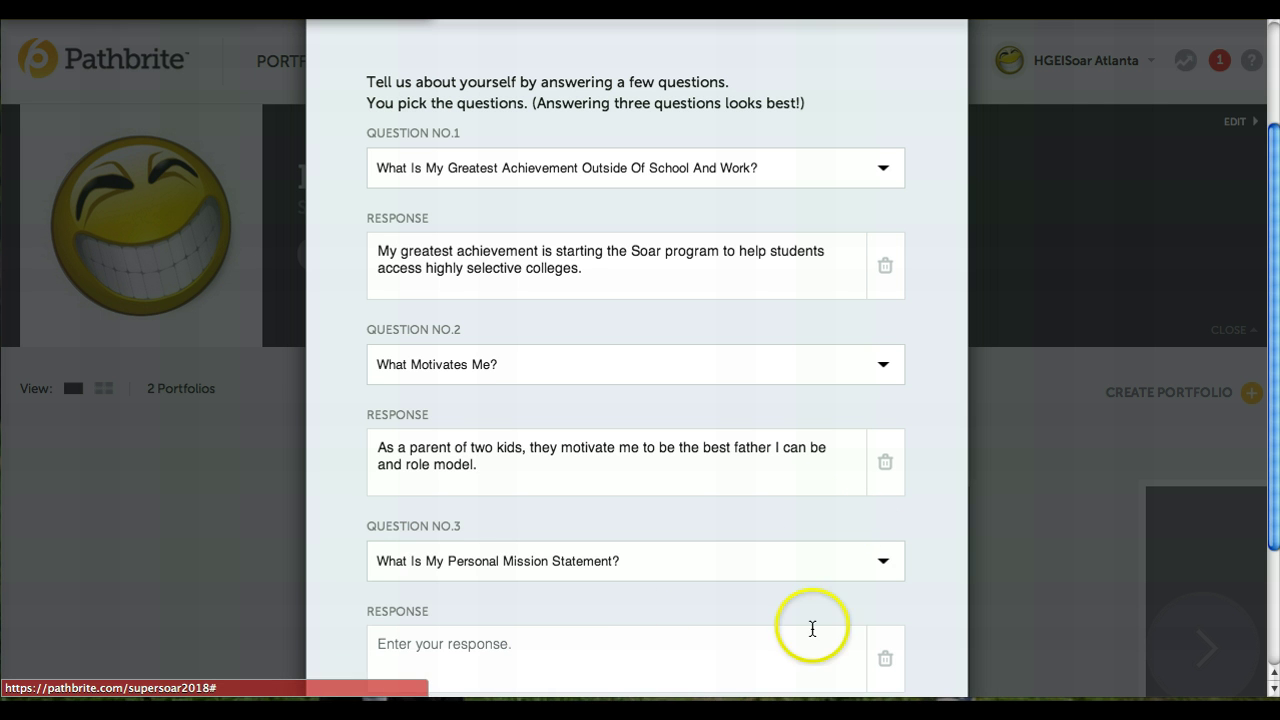
{"action": "left_click", "coordinate": [889, 566]}
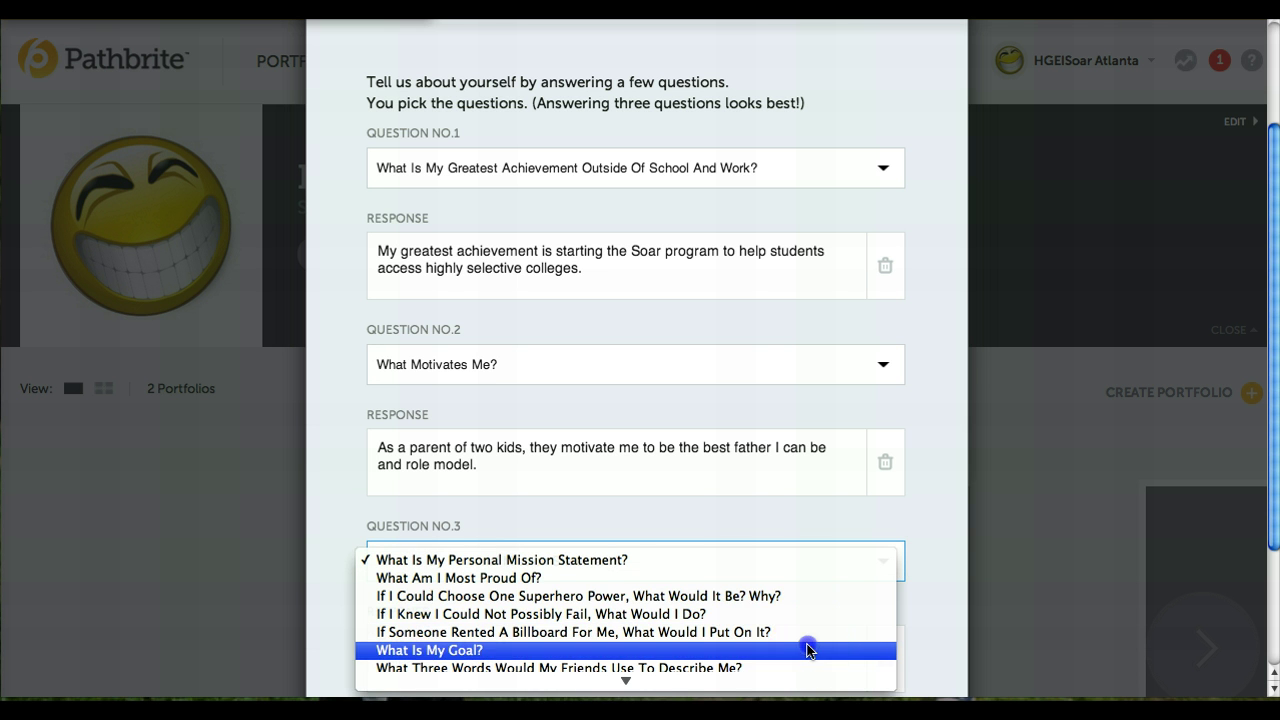
{"action": "left_click", "coordinate": [817, 648]}
{"action": "left_click", "coordinate": [523, 651]}
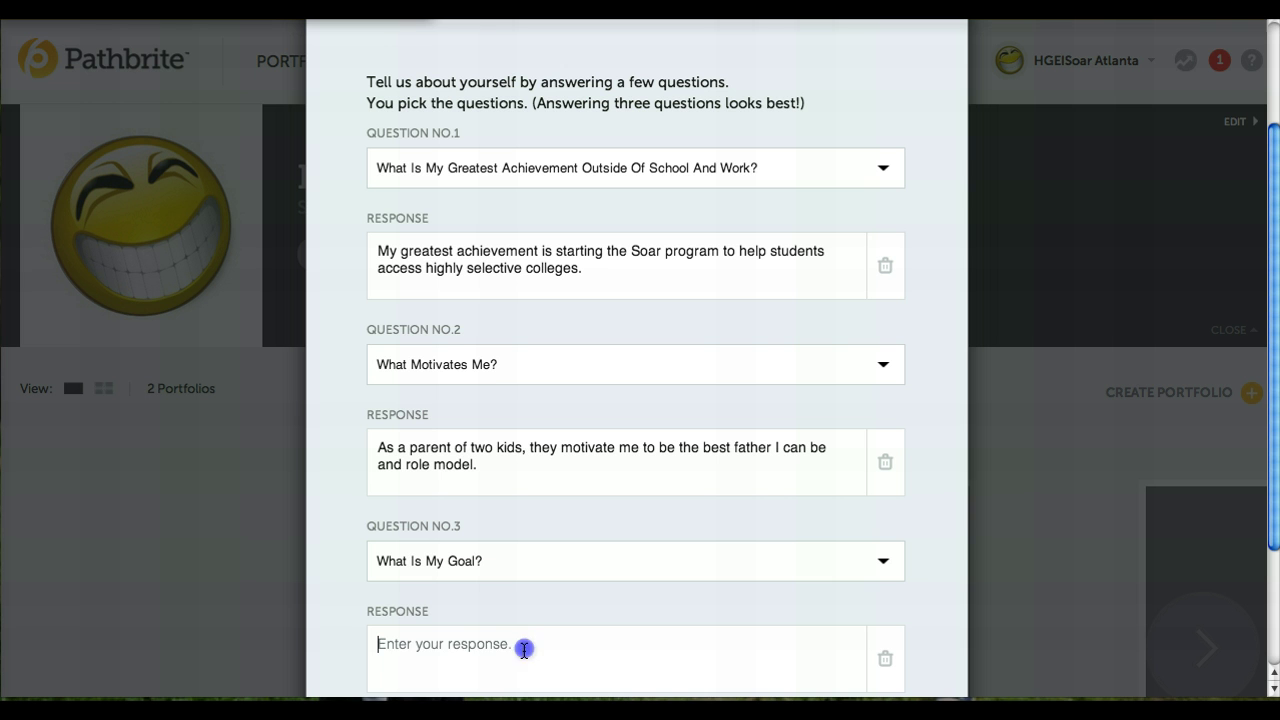
{"action": "type", "text": "My "}
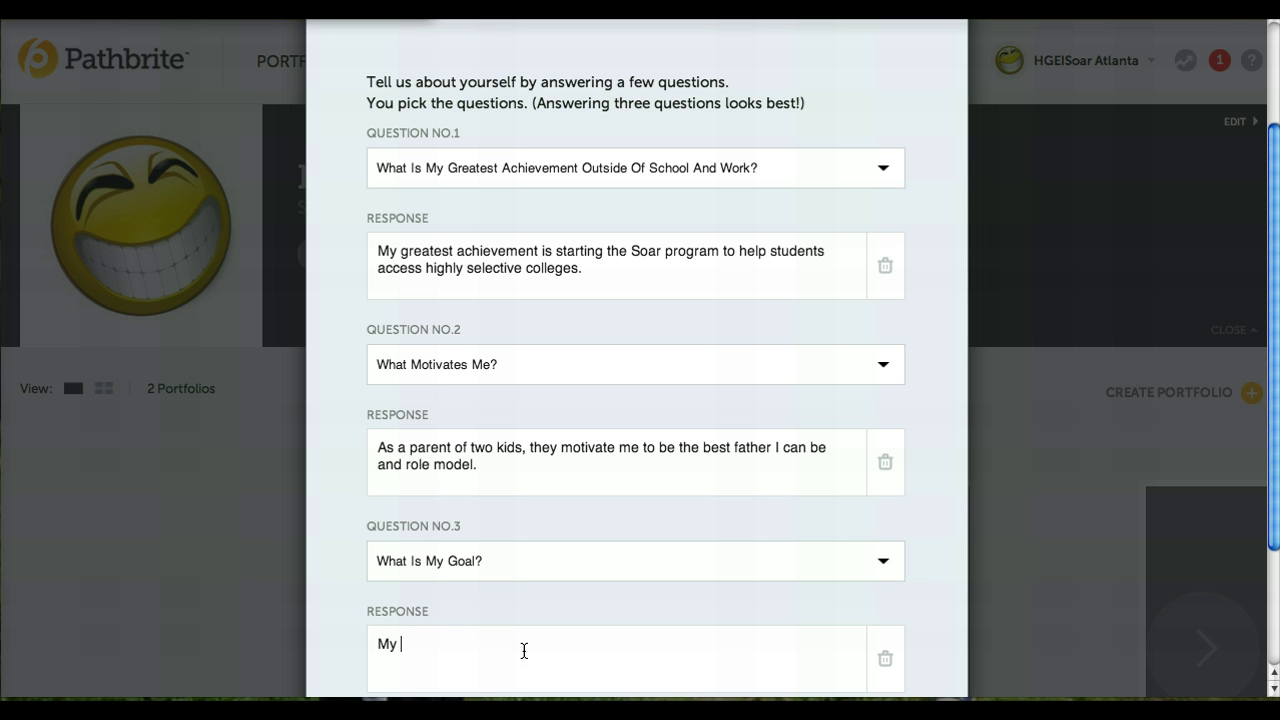
{"action": "type", "text": "goal is to start my "}
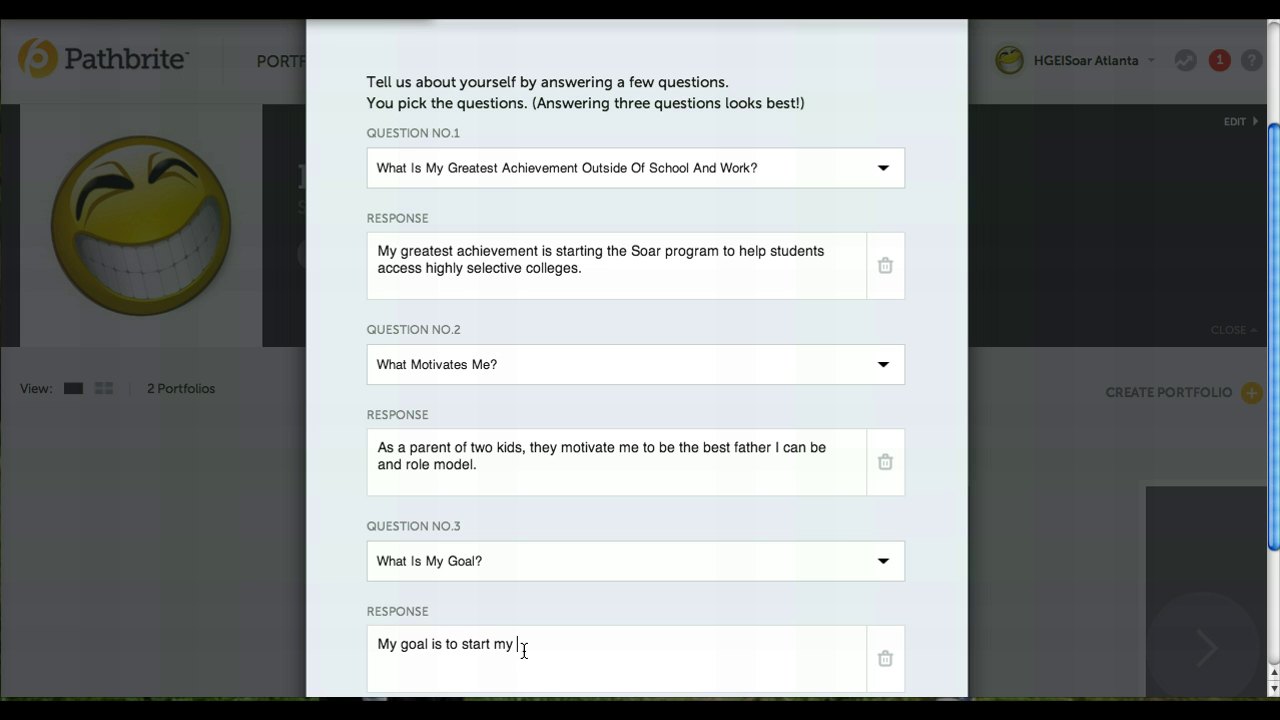
{"action": "type", "text": "own education technol"}
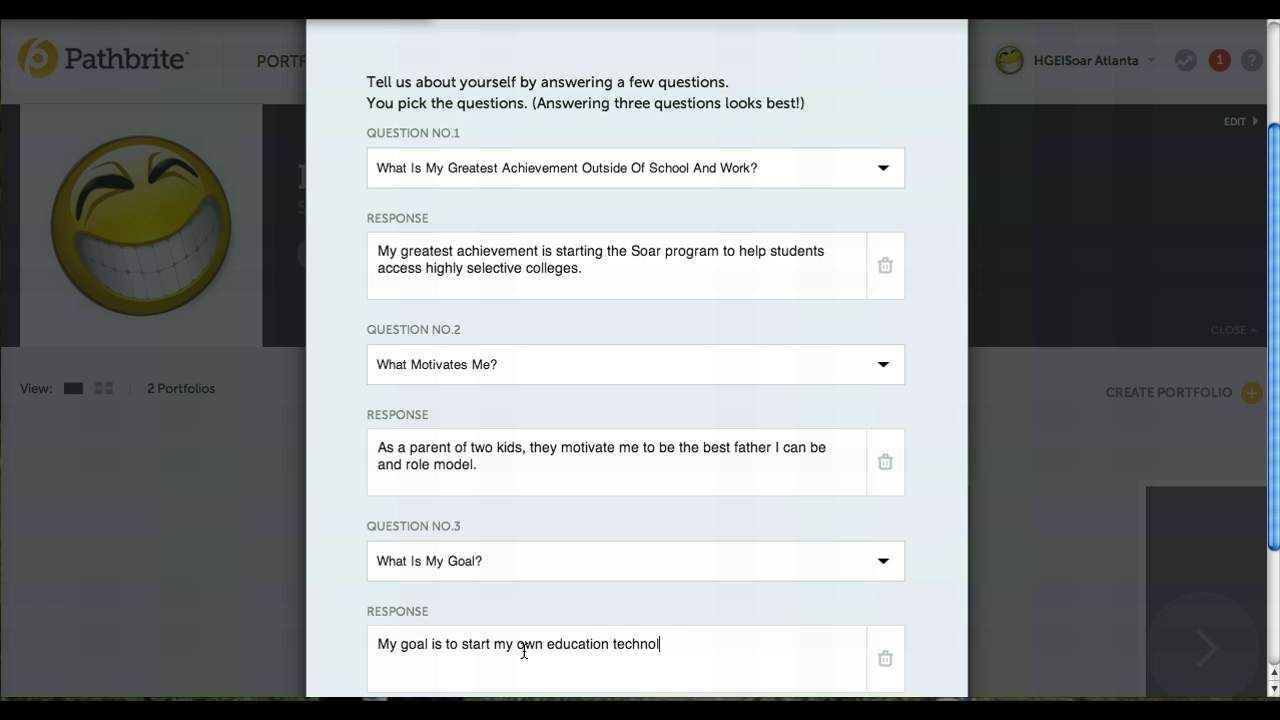
{"action": "type", "text": "ogy company that"}
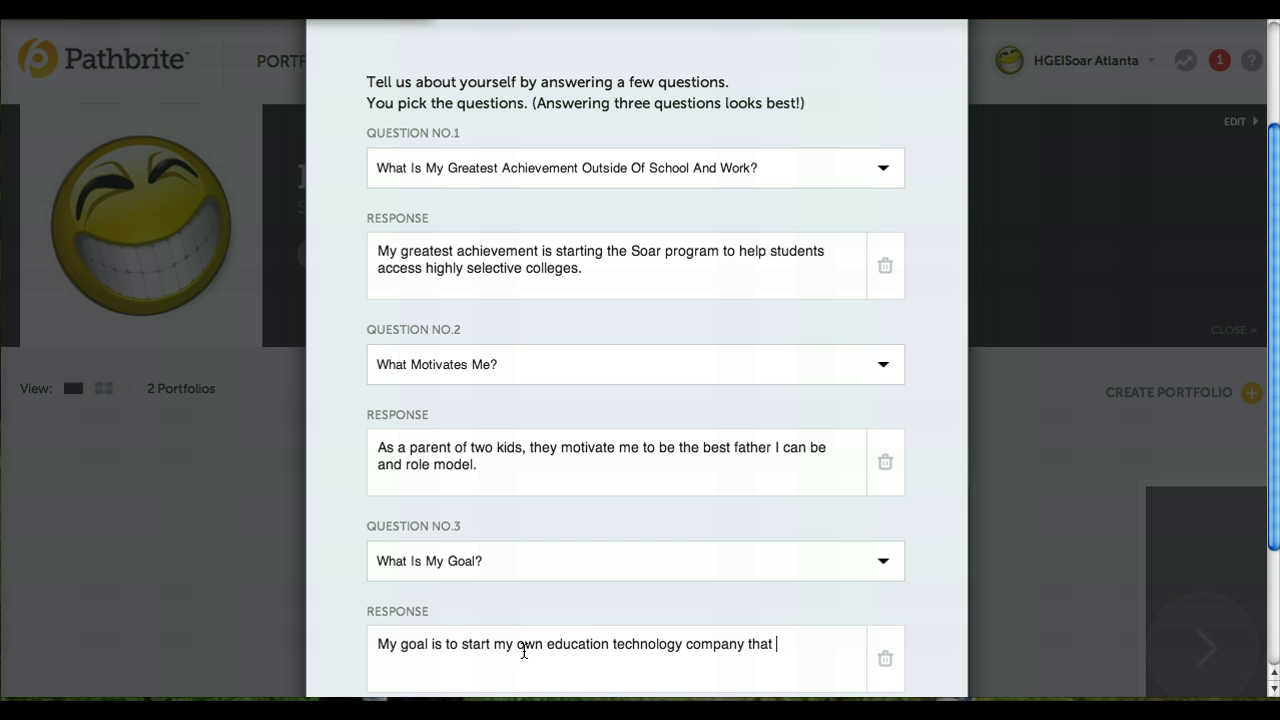
{"action": "type", "text": " makes learning easier a"}
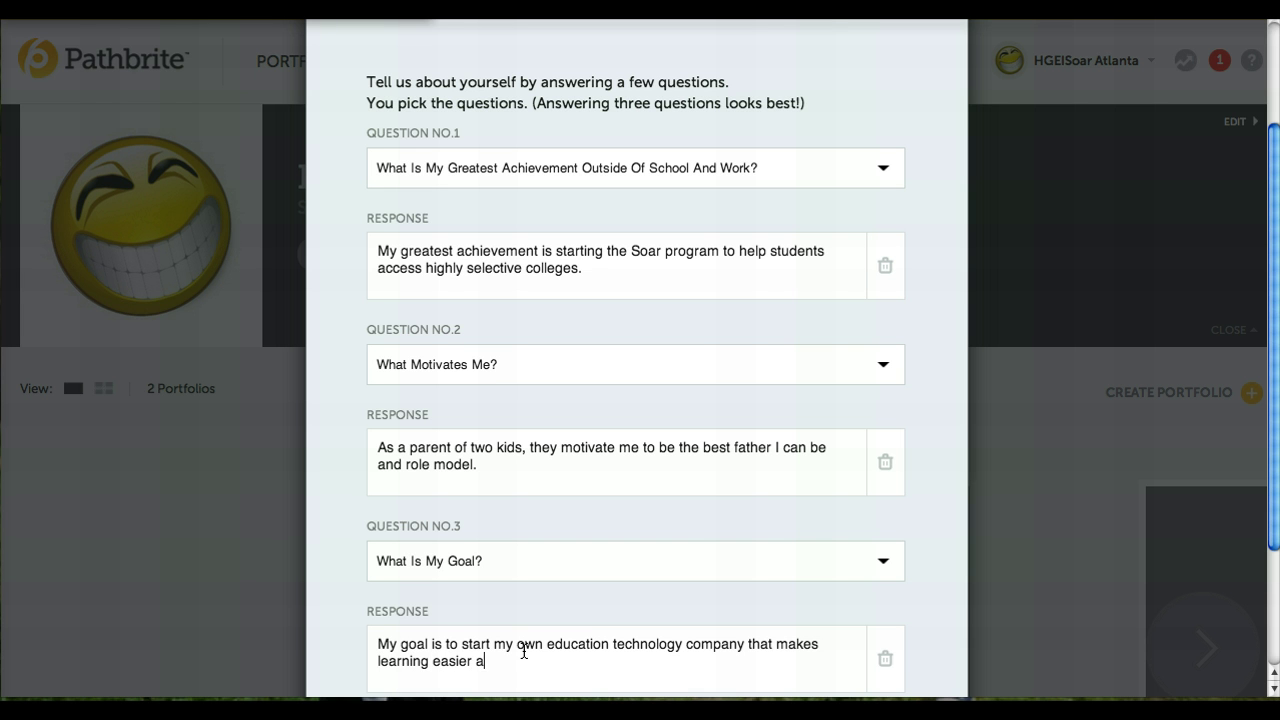
{"action": "type", "text": "nd mobile for high school"}
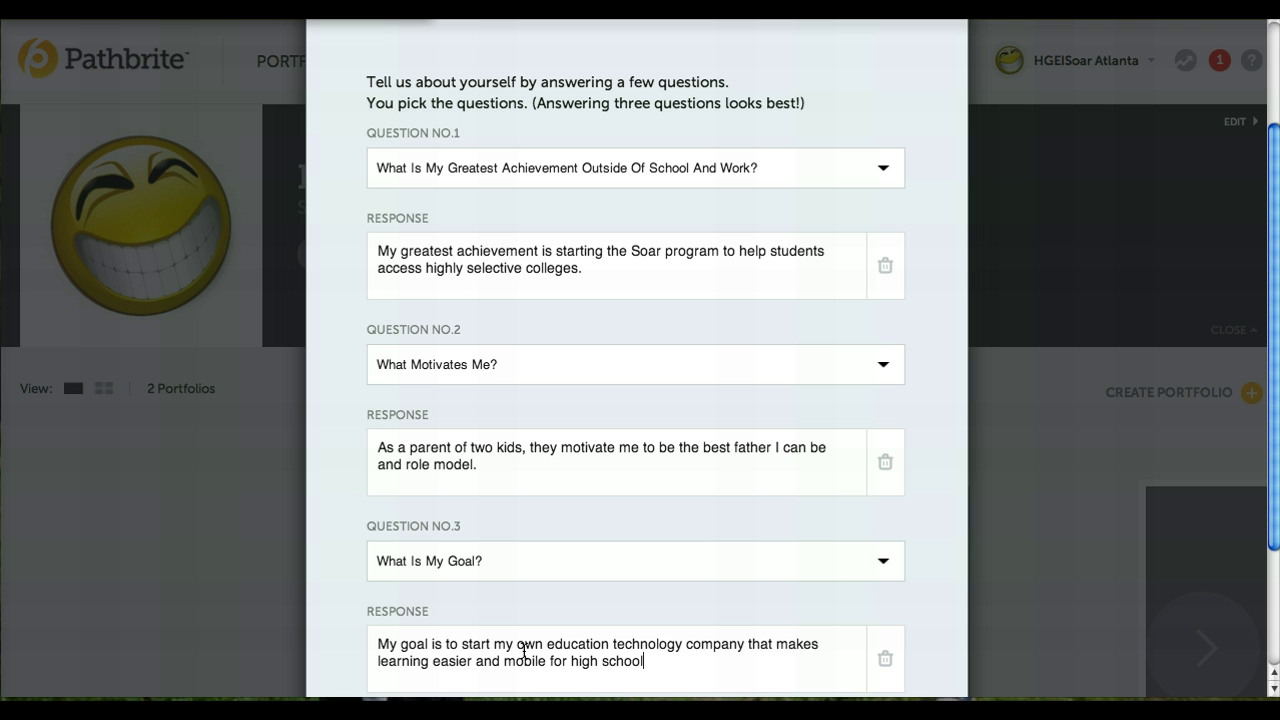
{"action": "type", "text": " students."}
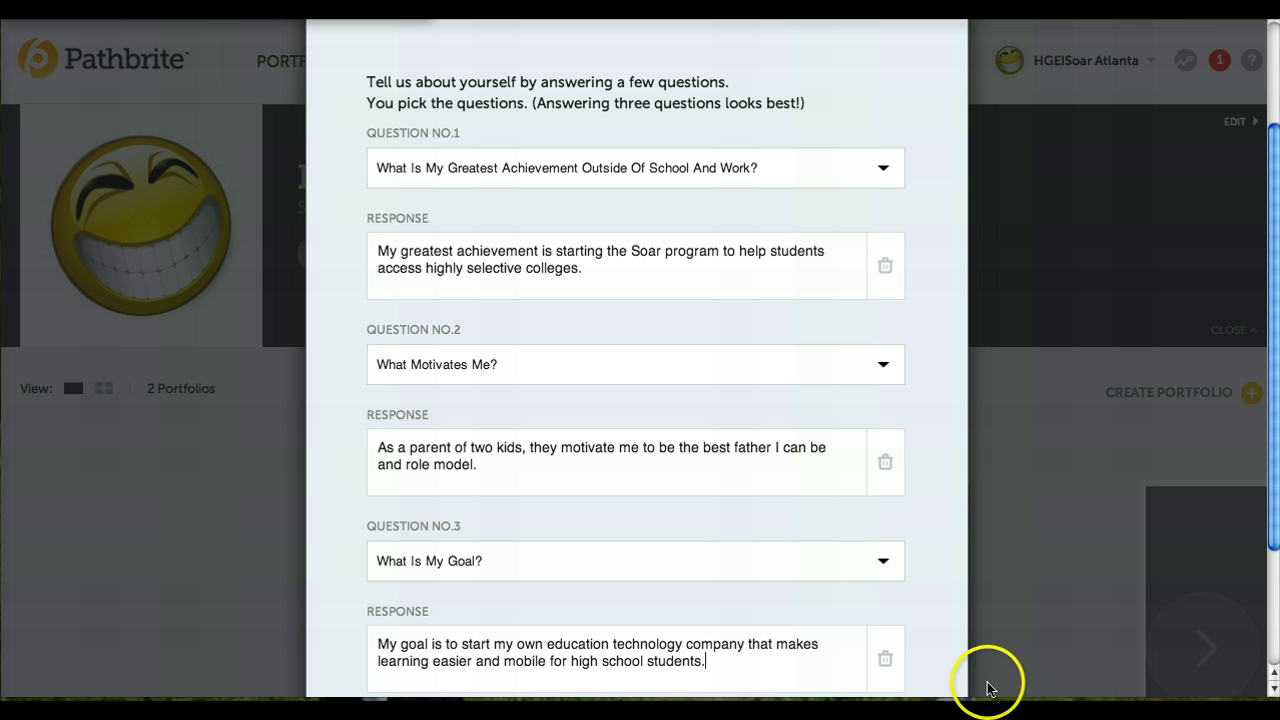
{"action": "left_click_drag", "start_coordinate": [1272, 488], "coordinate": [897, 634]}
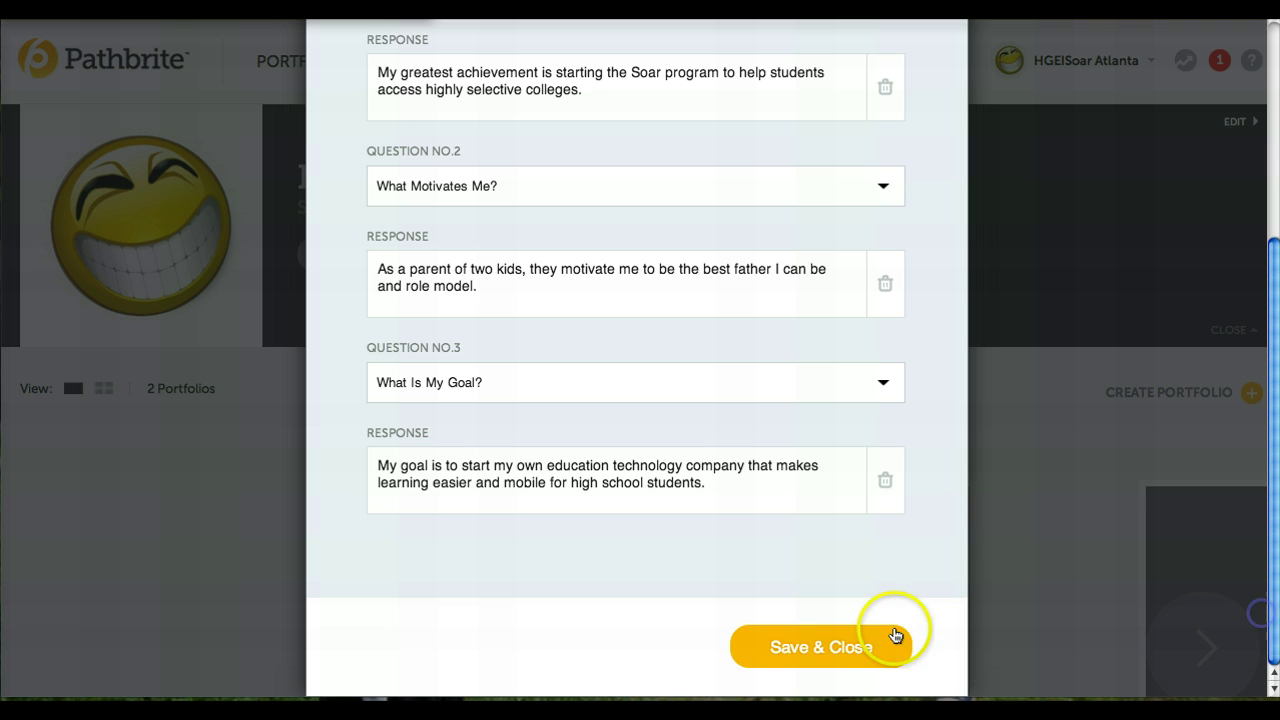
- Save & Close the Edit Profile dialog, then go to the favorites section
{"action": "left_click", "coordinate": [850, 648]}
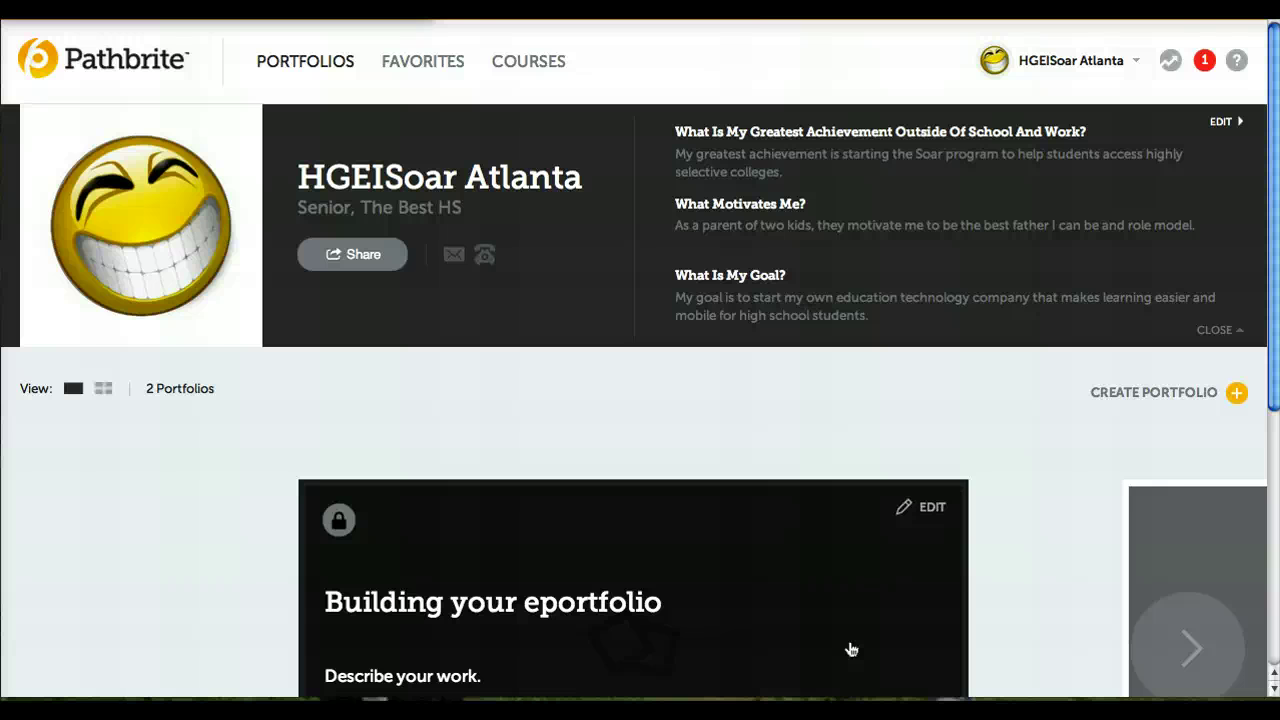
{"action": "left_click", "coordinate": [423, 61]}
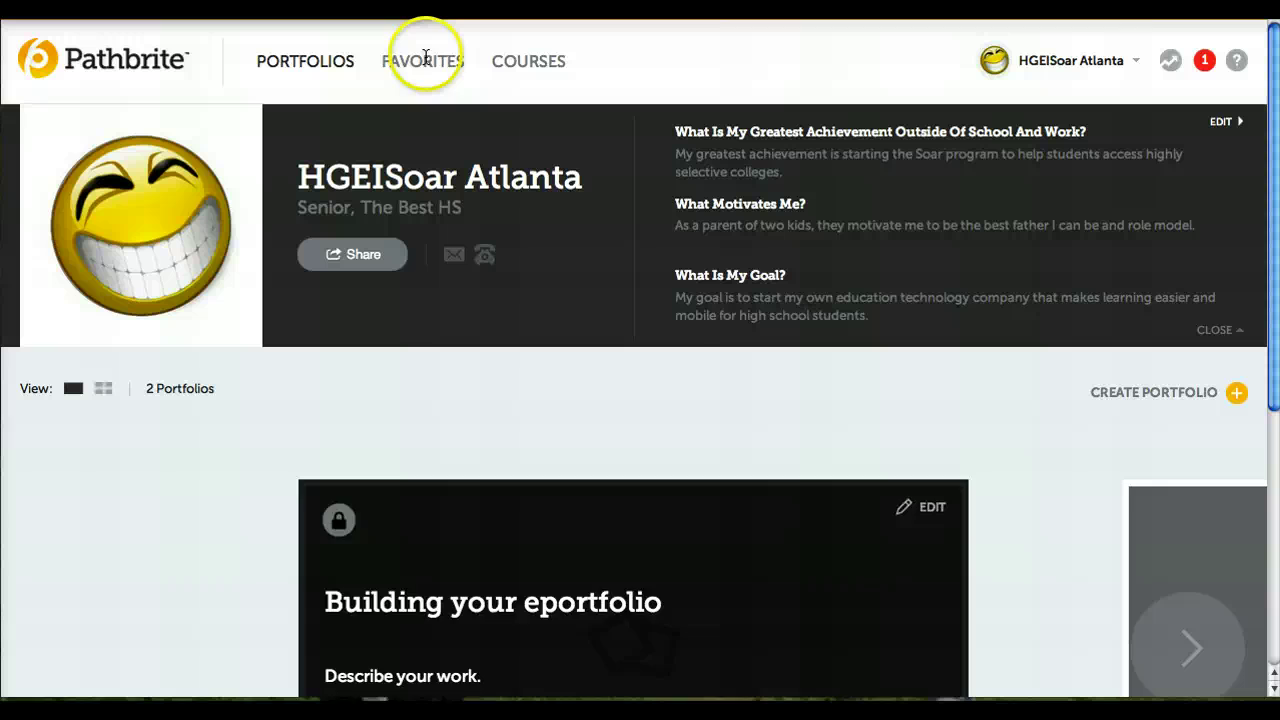